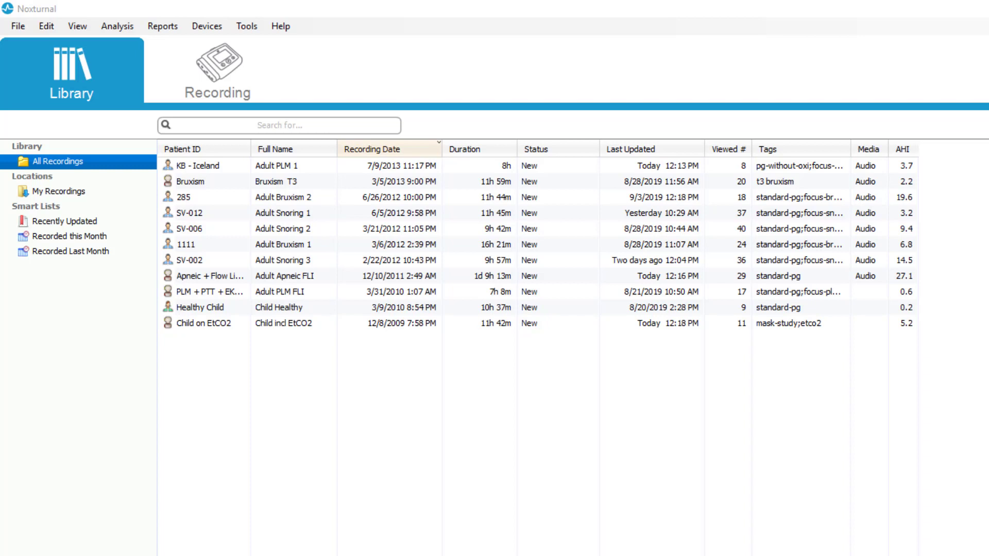
Step: Open the Custom Fields page of the application settings
left_click(247, 26)
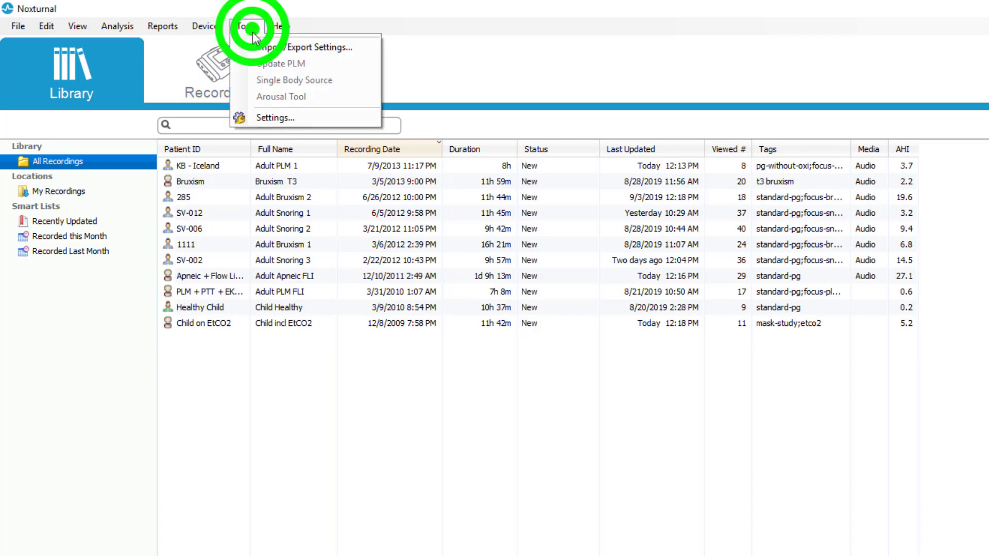
left_click(255, 119)
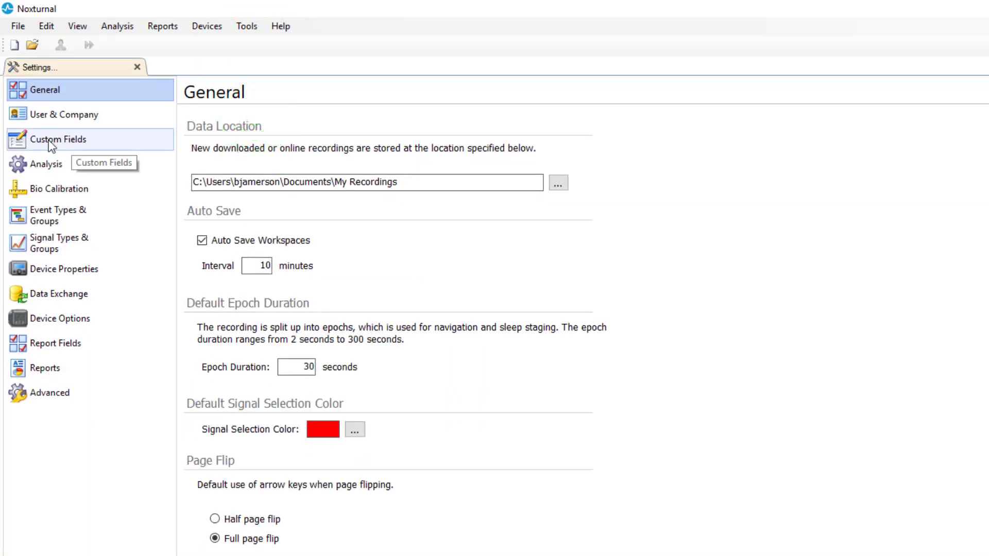
left_click(52, 146)
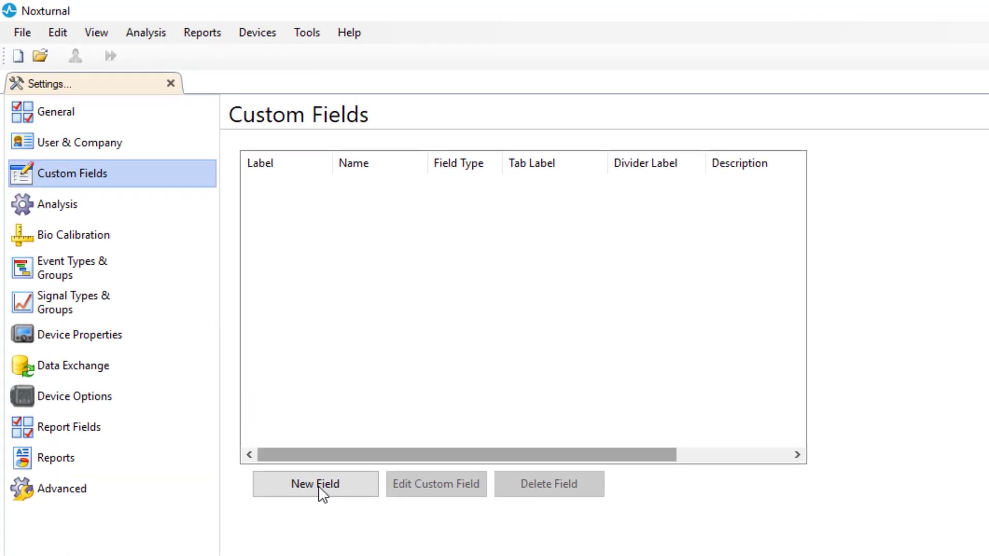
Step: Start a new custom field and label it "Neck Size"
left_click(319, 486)
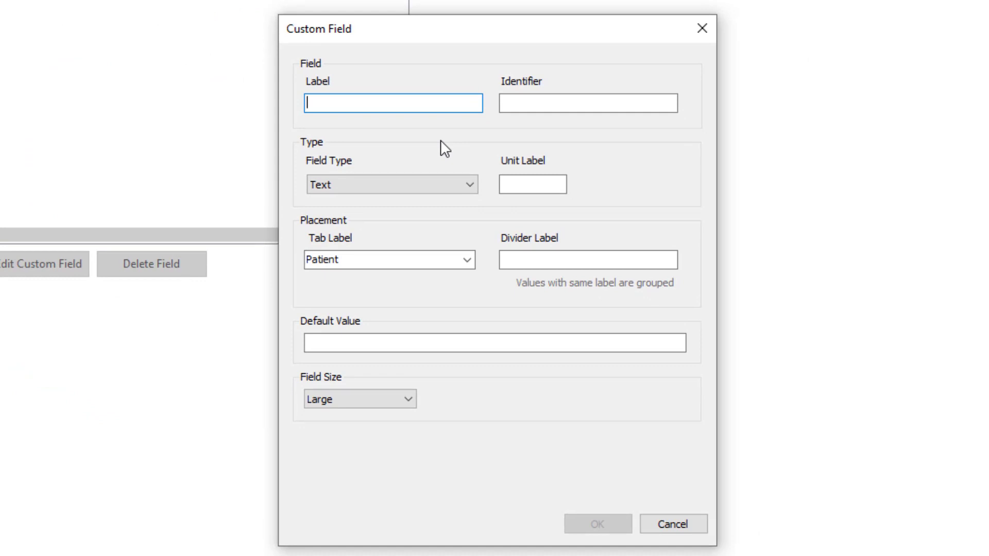
type("Neck")
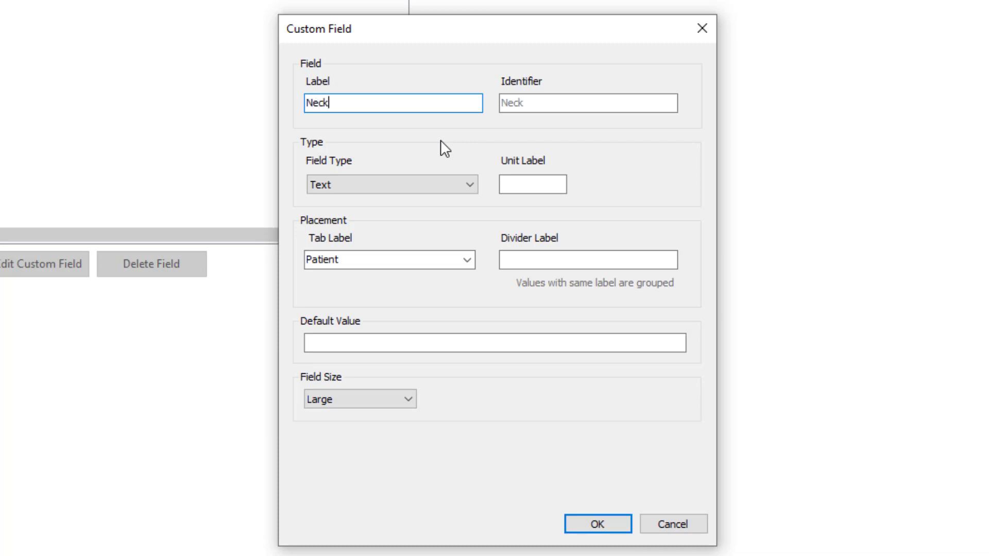
type(" Size")
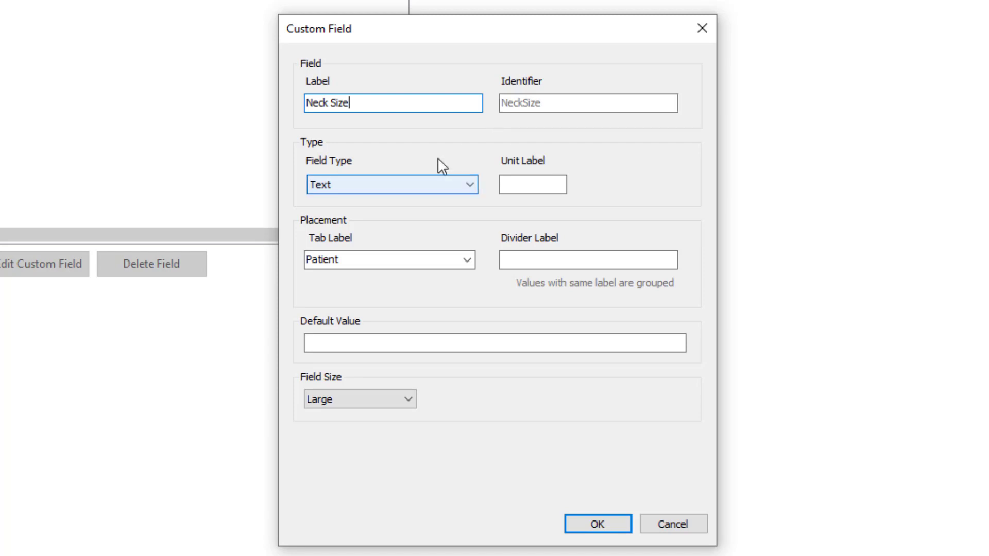
Step: Choose Text as the Neck Size field's type and set its unit label to "in"
left_click(464, 186)
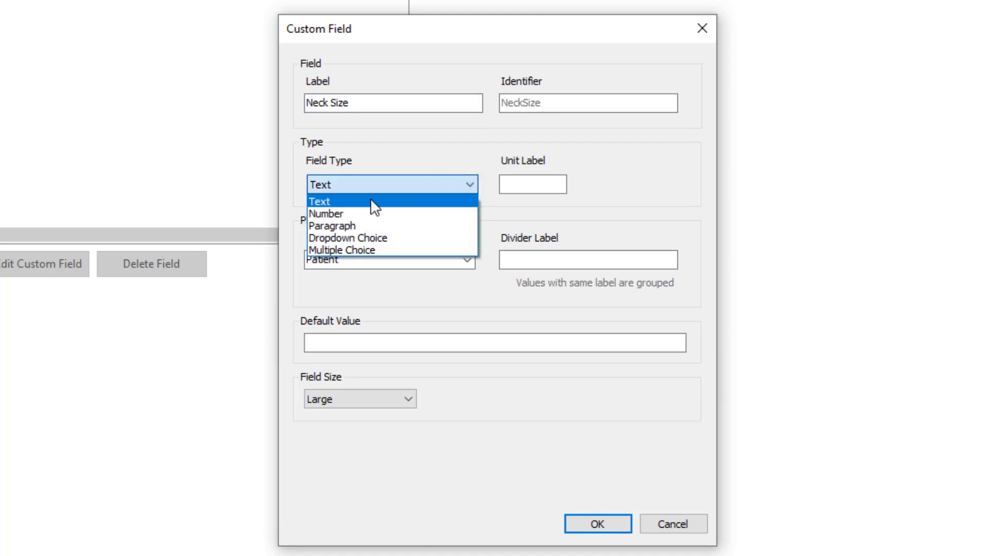
key("Down")
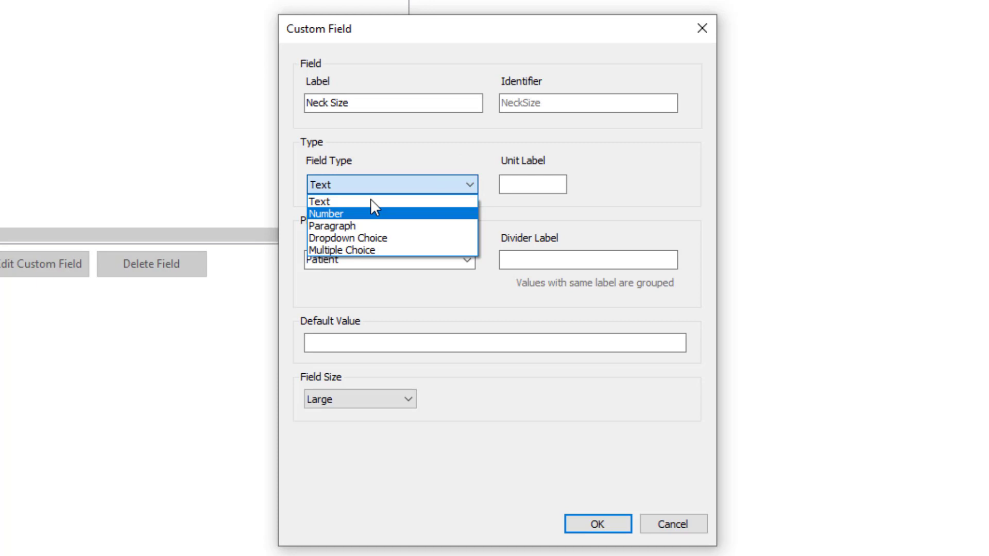
key("Down")
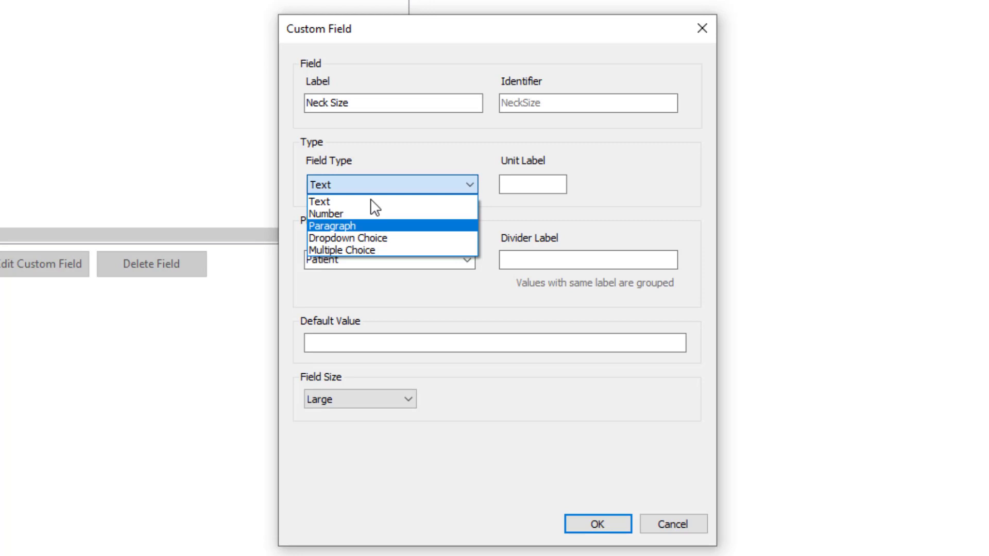
key("Down")
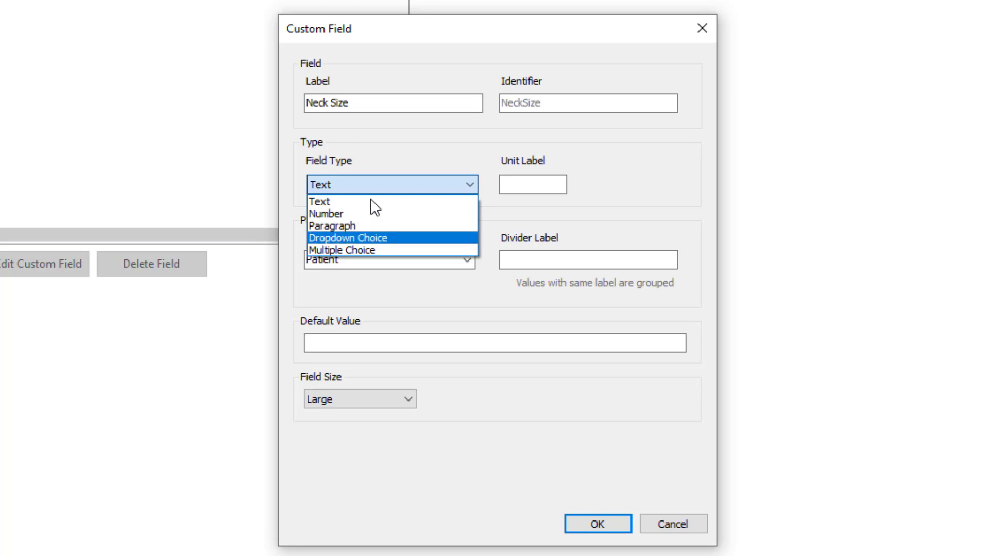
key("Down")
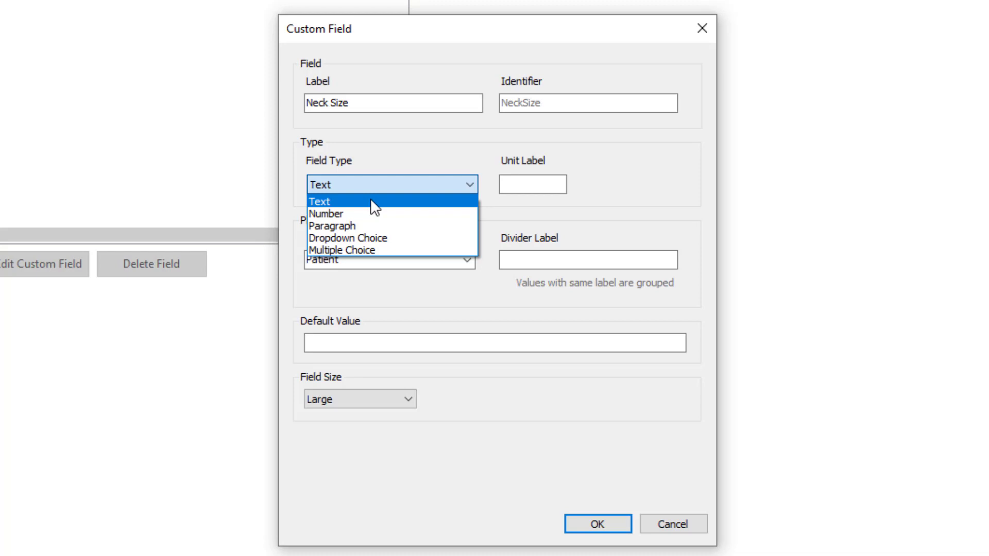
left_click(369, 201)
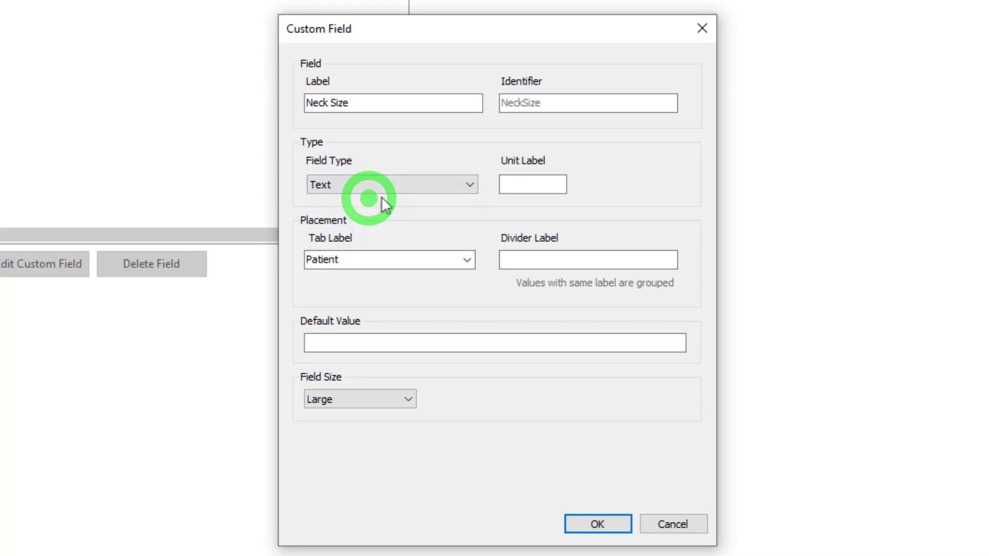
key("Tab")
left_click(529, 184)
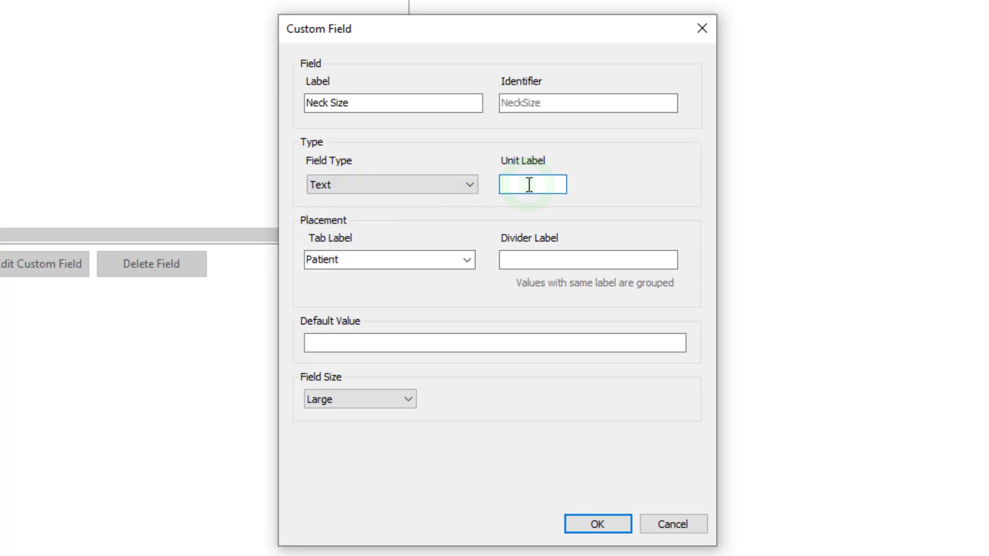
type("in")
Step: Go through the available tab labels for the Neck Size field and choose Patient
left_click(417, 260)
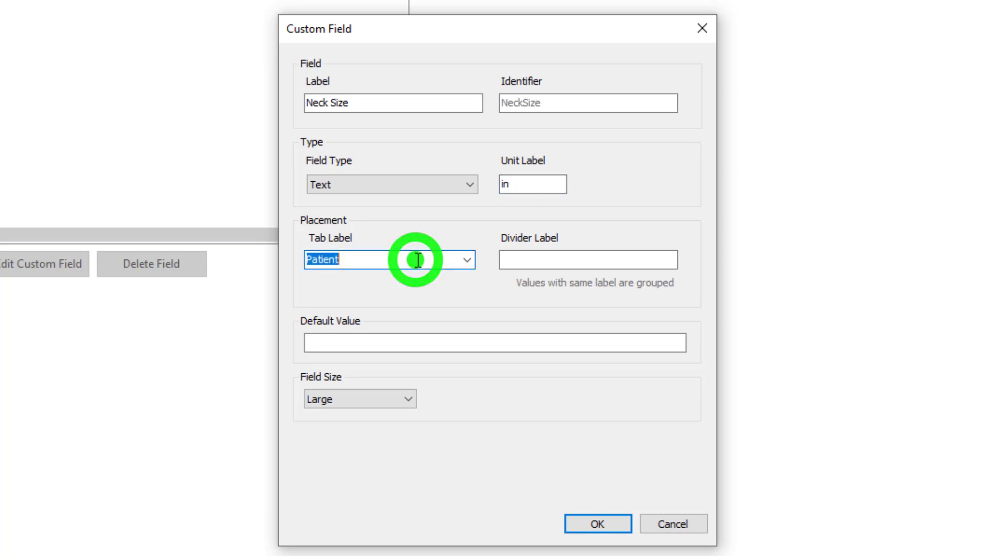
left_click(467, 260)
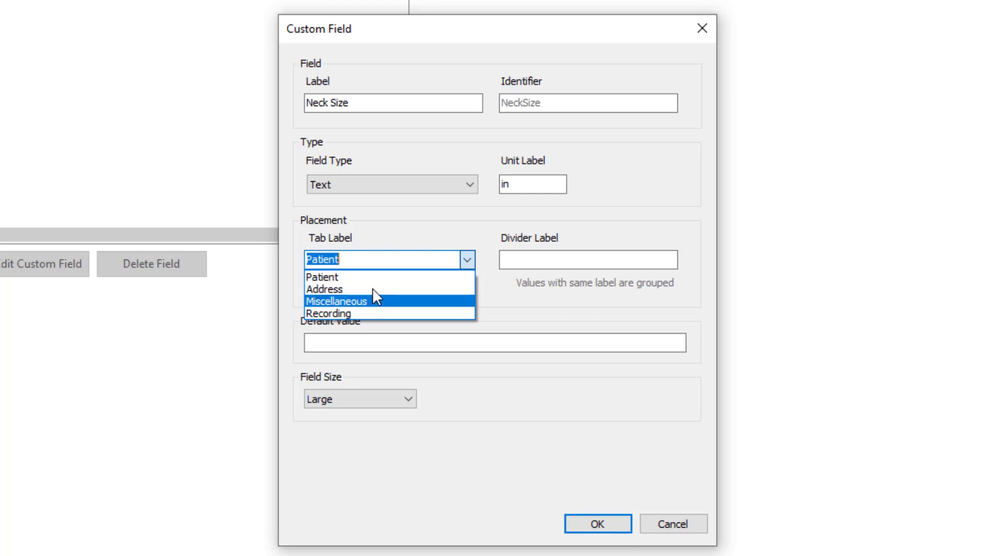
key("Down")
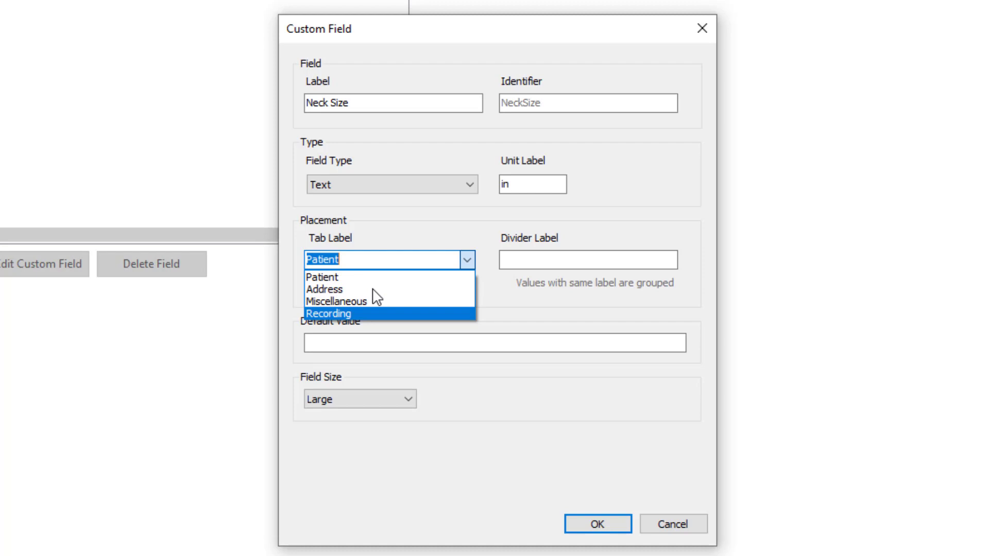
key("Up")
key("Up")
key("Up")
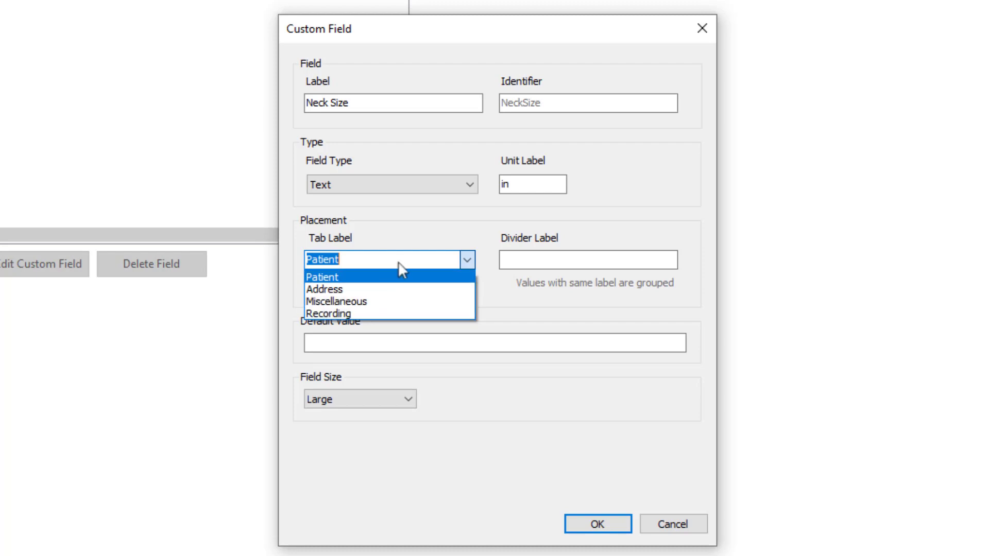
left_click(400, 260)
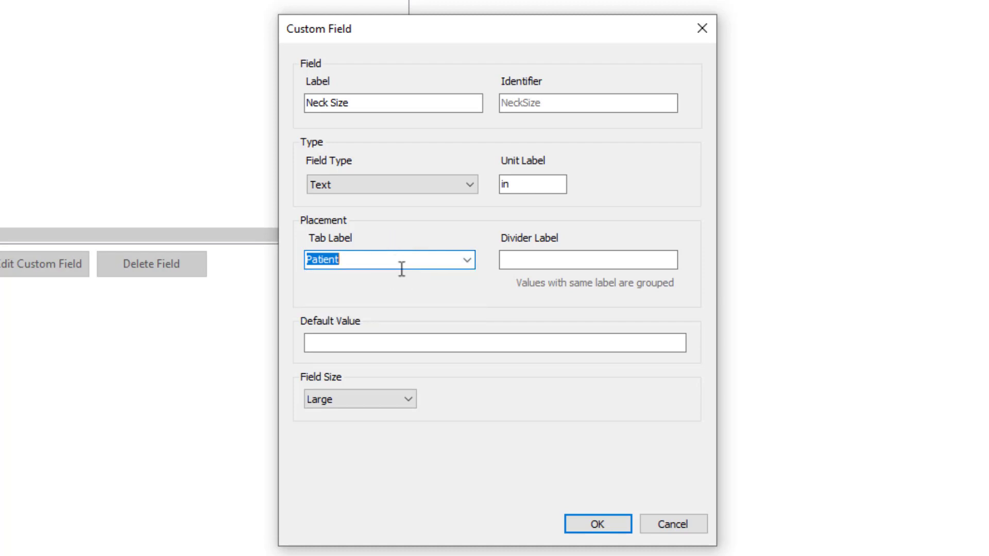
Step: Leave the default value empty, set the field size to Small and save the Neck Size field
left_click(396, 340)
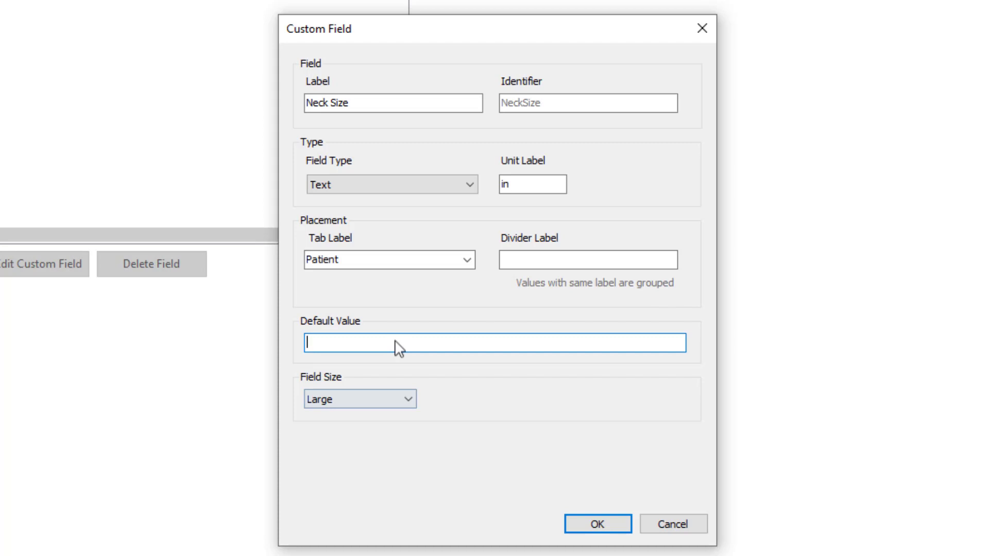
left_click(405, 400)
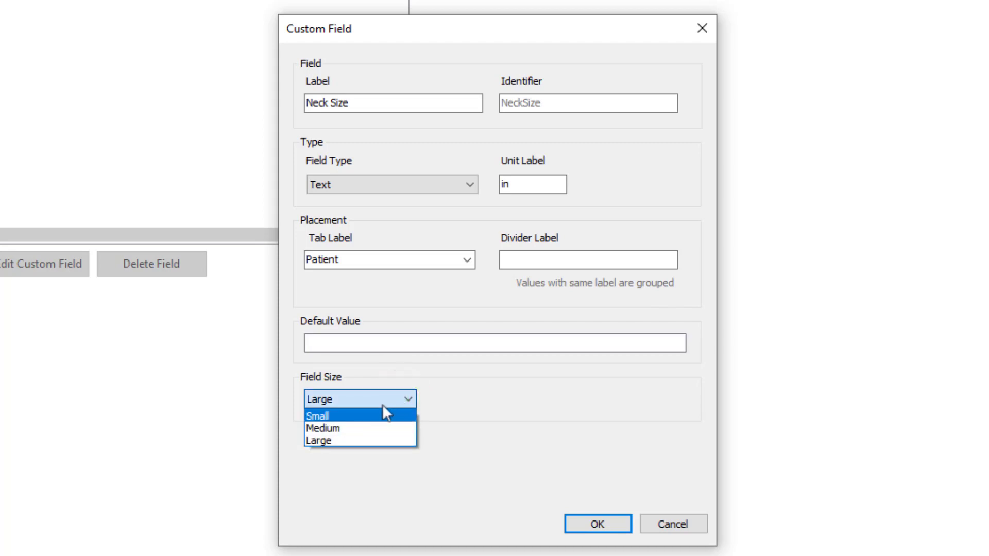
left_click(354, 416)
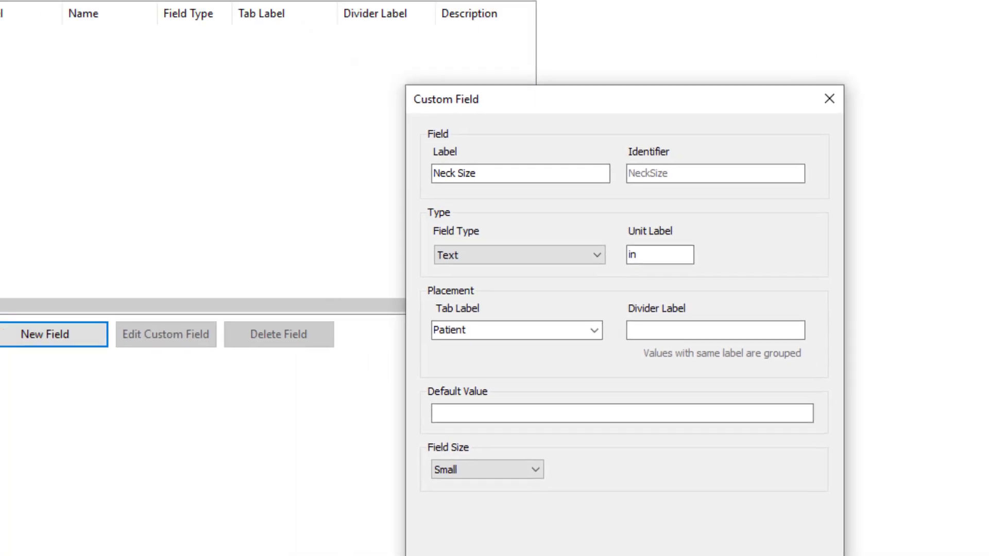
left_click(596, 525)
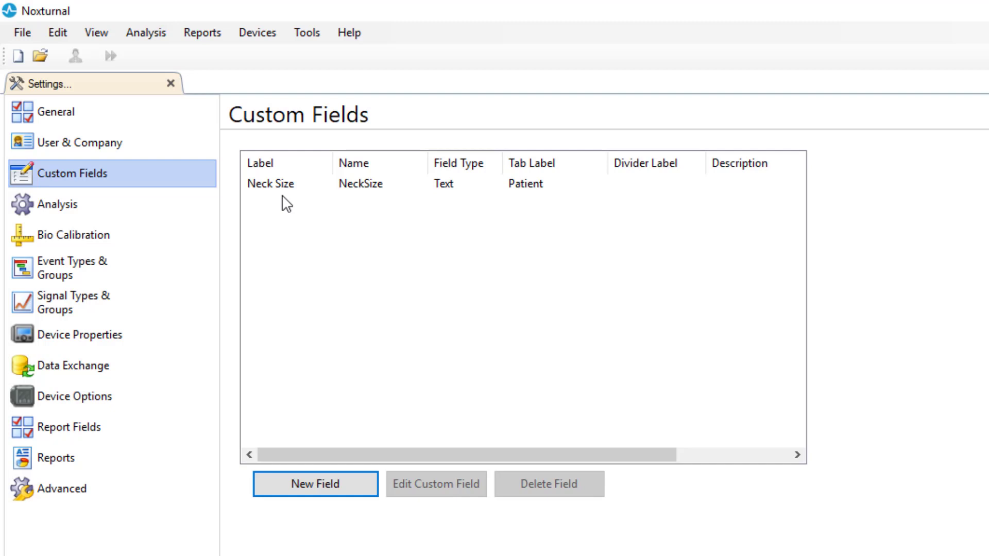
Step: Start another custom field labelled "Temperature" and clear its preset tab label
left_click(332, 490)
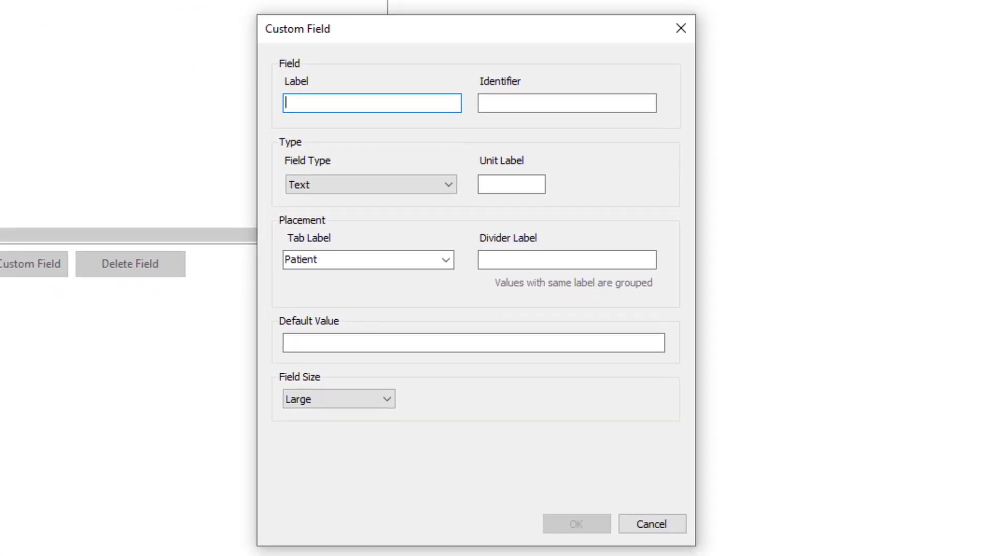
type("Tem")
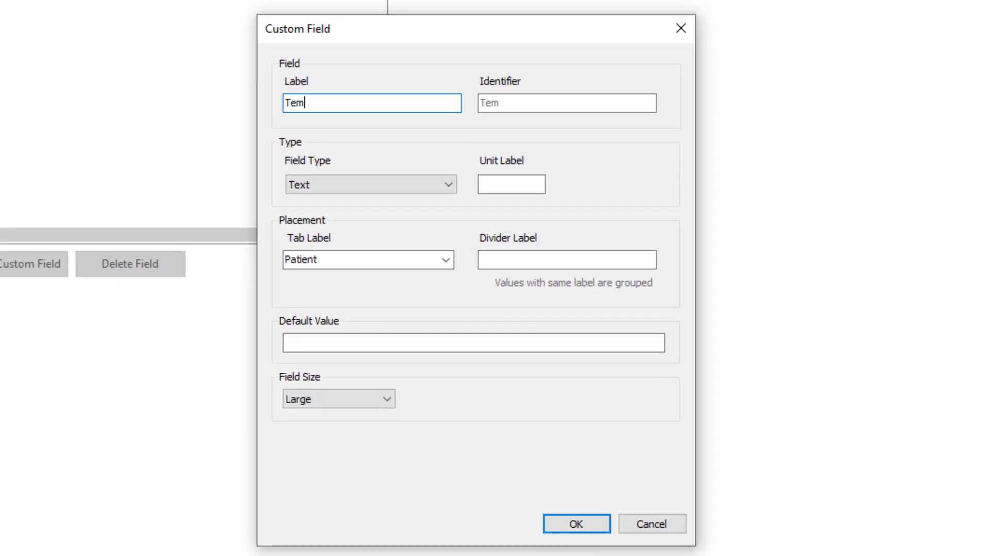
type("perature")
key("Tab")
key("Tab")
key("Tab")
key("BackSpace")
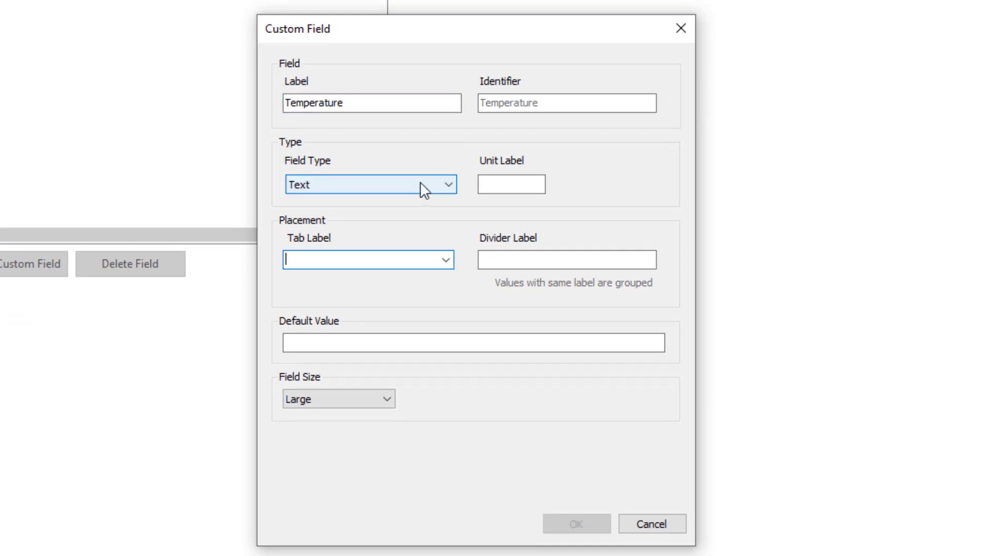
Step: Set the Temperature field's type to Number and its unit label to "F"
left_click(420, 184)
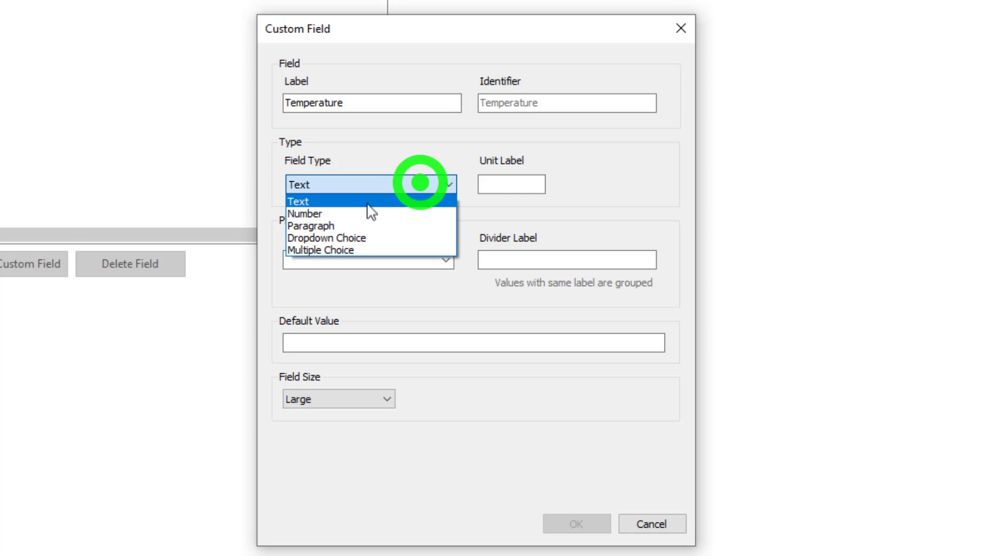
left_click(348, 213)
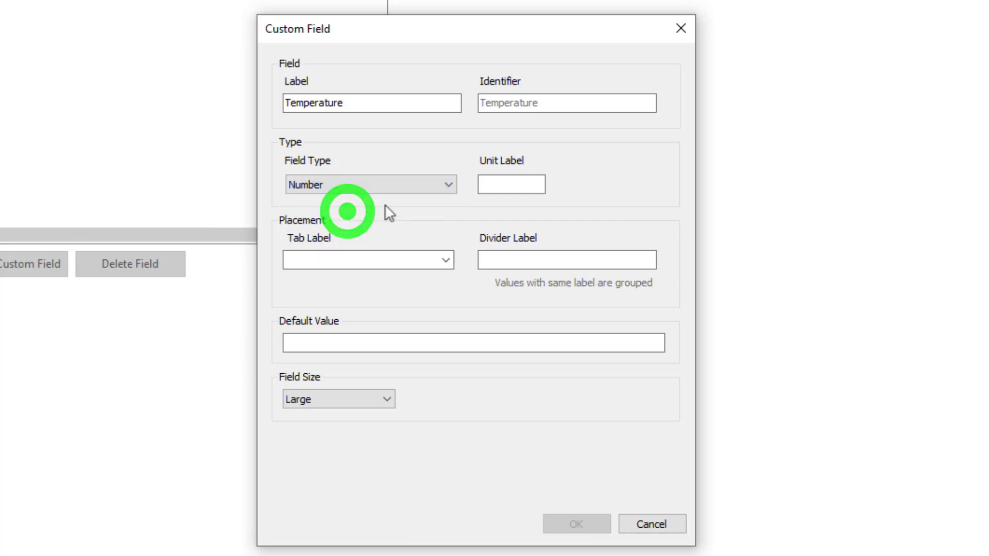
left_click(495, 186)
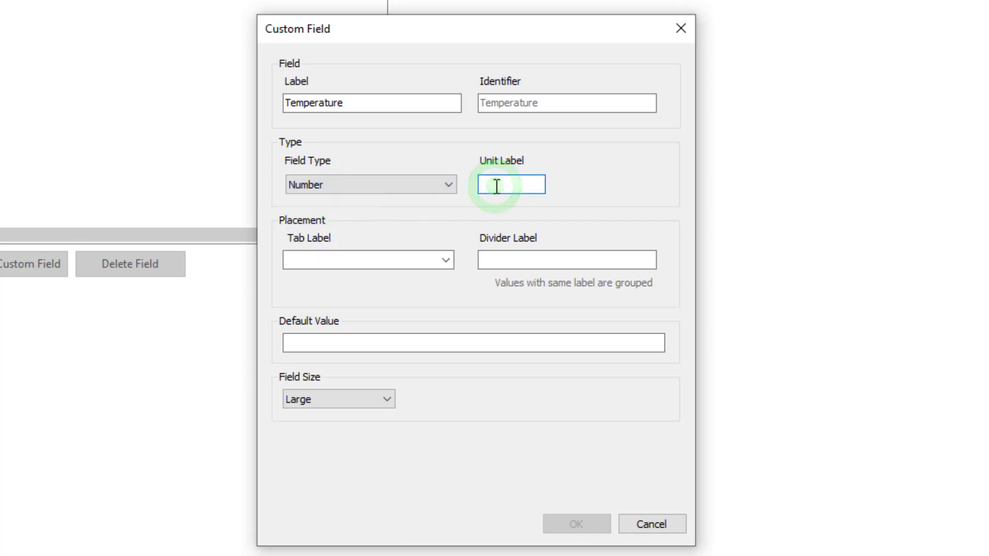
type("F")
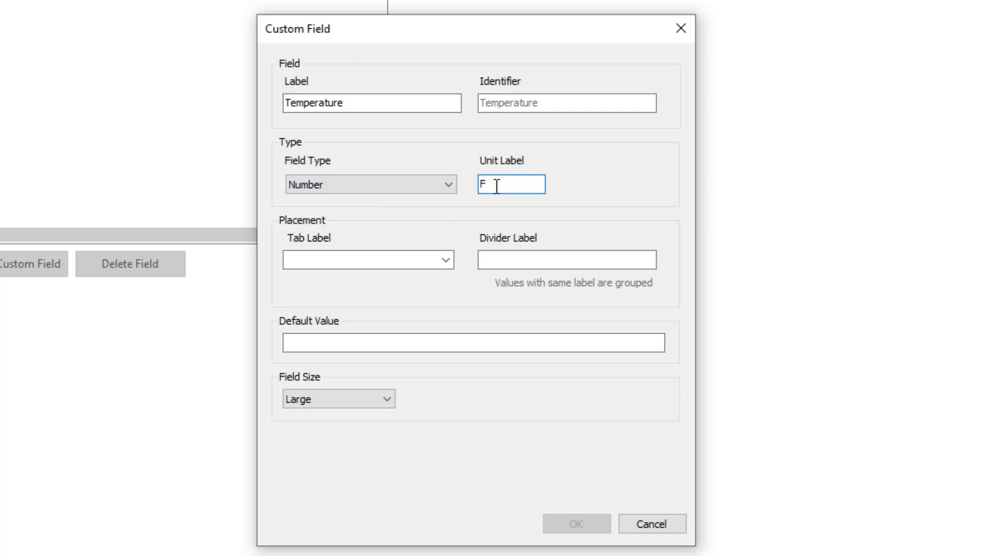
Step: Place the Temperature field on a new tab named "Metrics" and give it a default value of 98
left_click(420, 261)
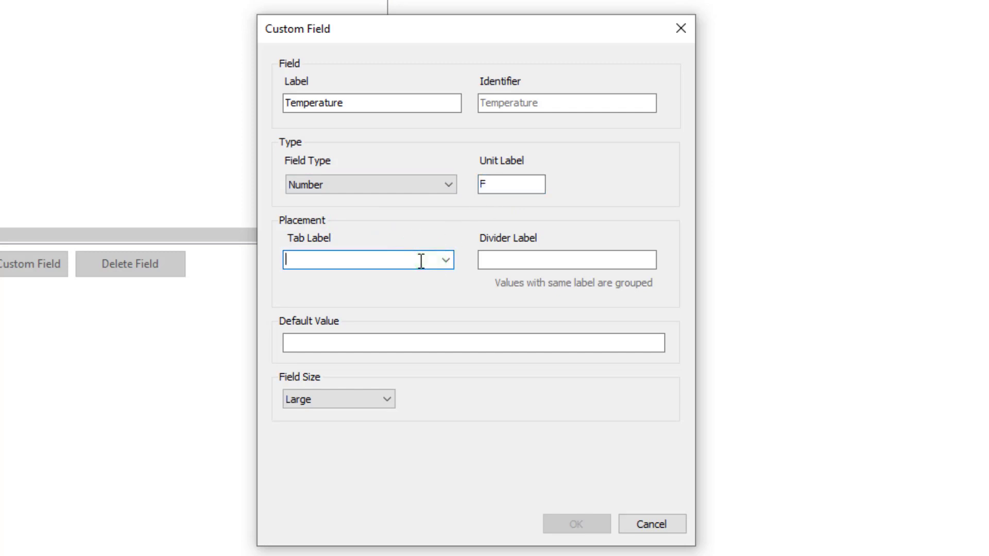
type("Metrics")
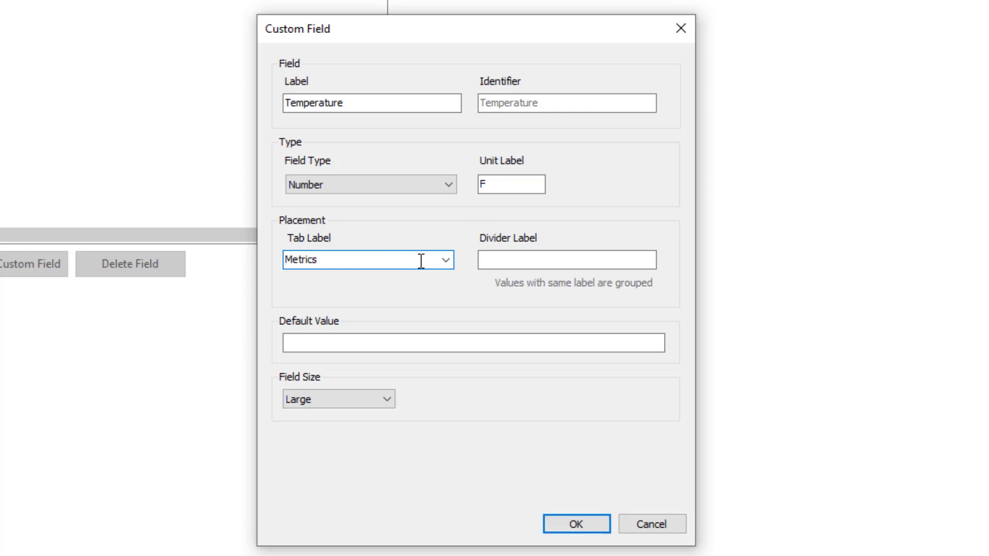
left_click(385, 343)
type("98")
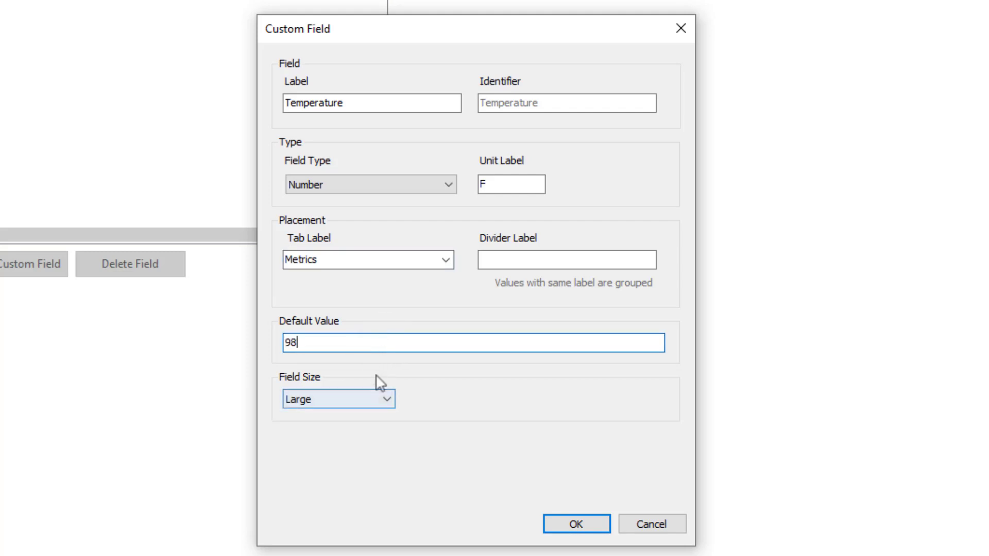
Step: Set the Temperature field's size to Small and save the field
left_click(370, 400)
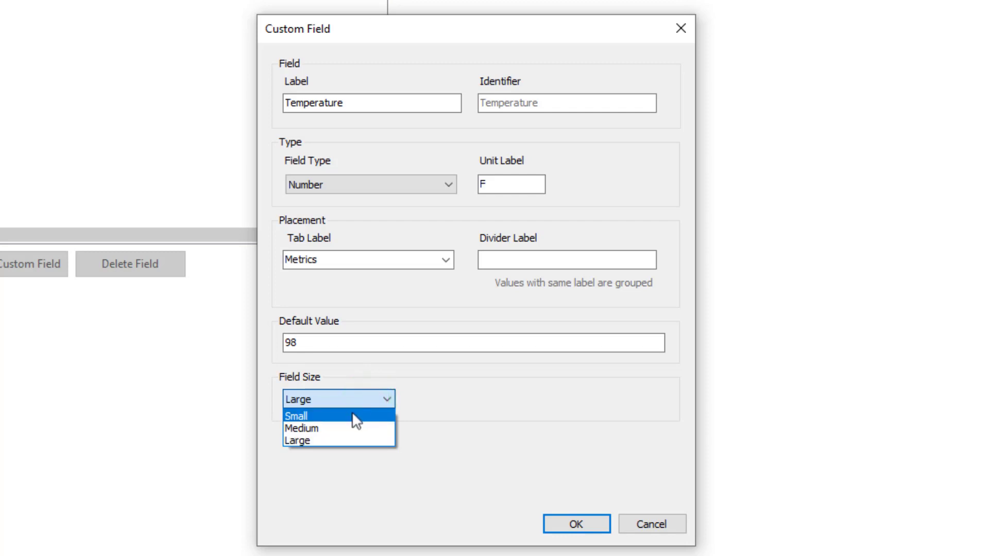
left_click(349, 415)
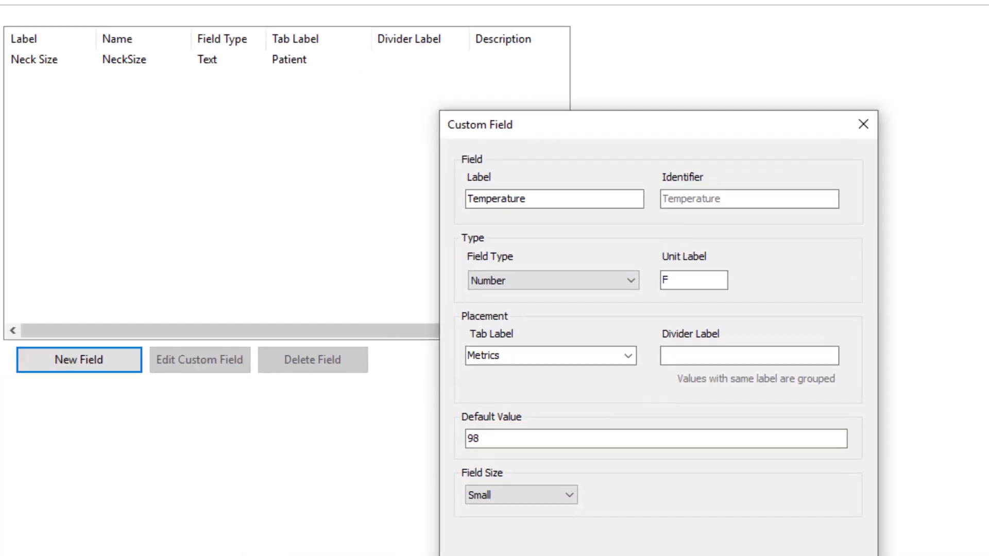
left_click(562, 525)
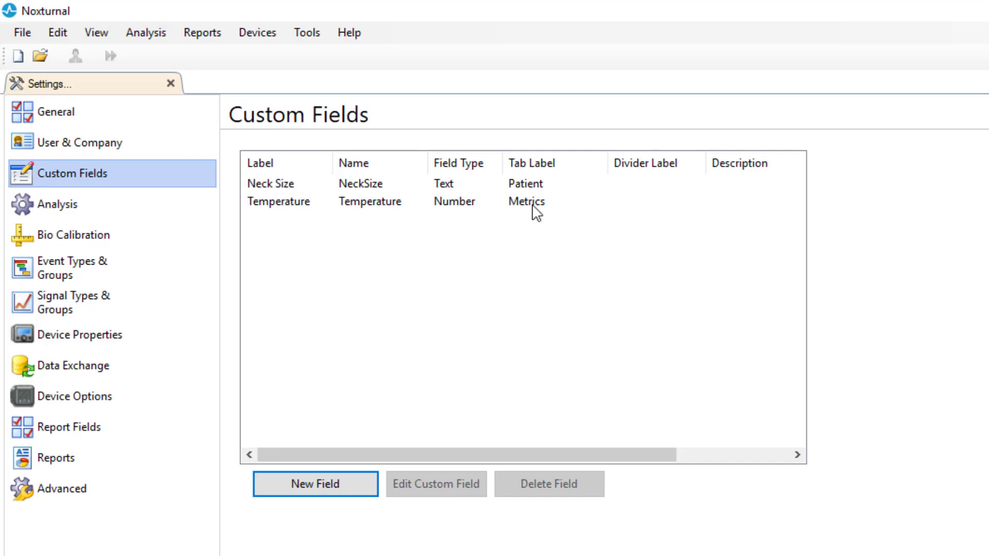
Step: Start a new custom field labelled "My Notes" and set its field type to Paragraph
left_click(356, 493)
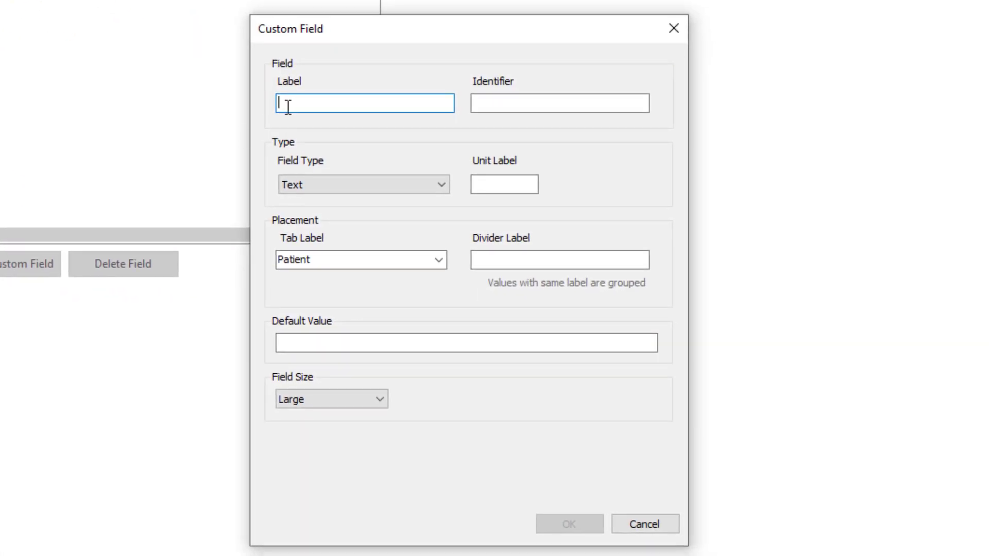
type("My Notes")
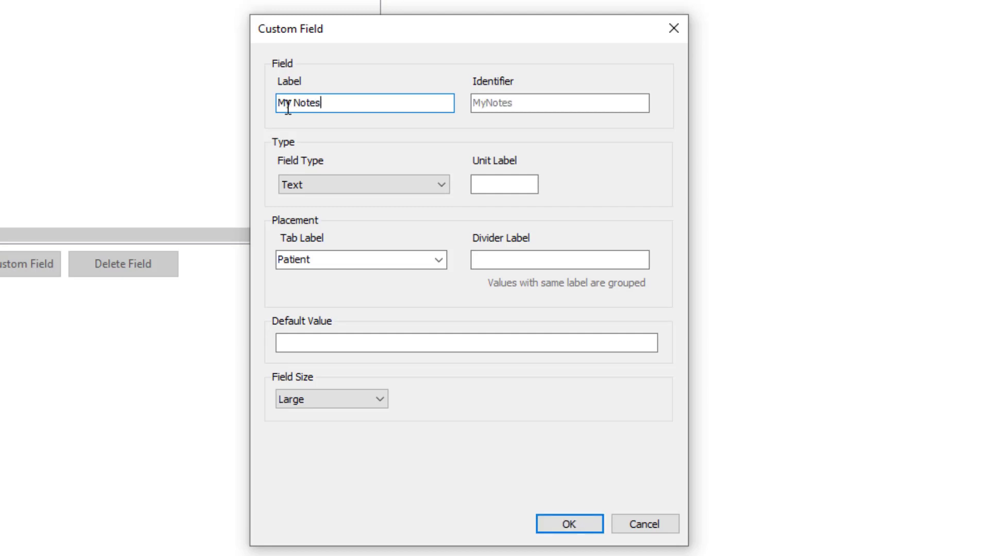
left_click(397, 180)
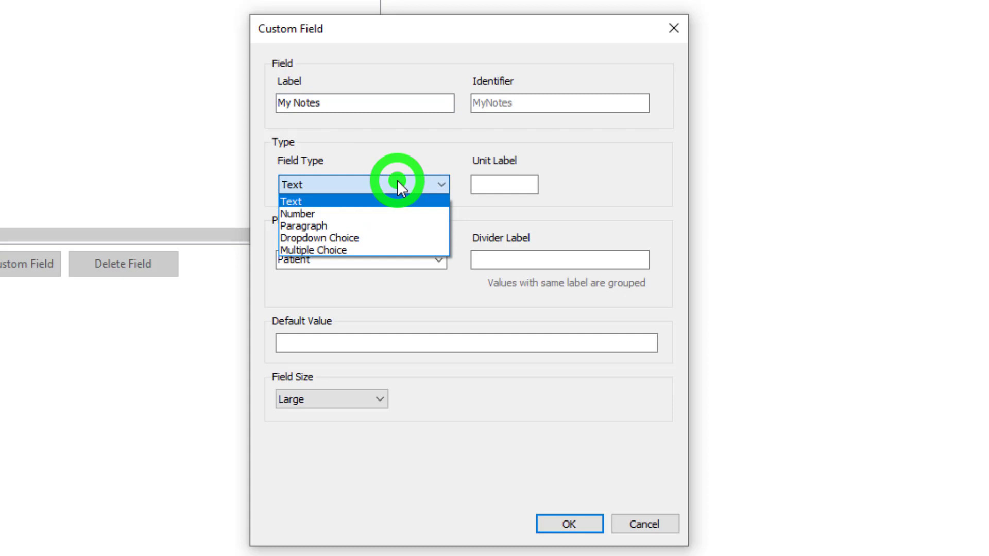
left_click(354, 224)
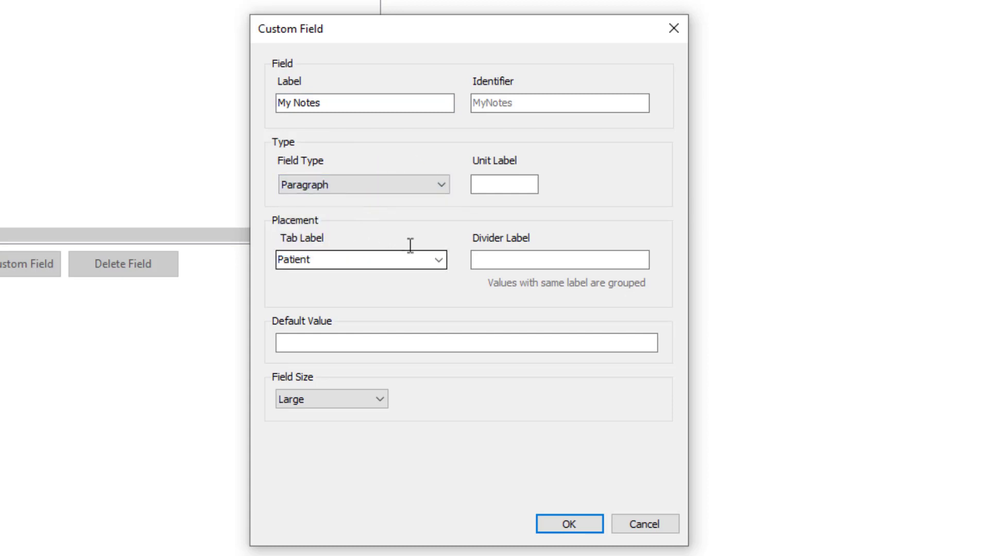
Step: Place the My Notes field on the "Metrics" tab, keep its size Large with no default value, and save it
left_click(439, 259)
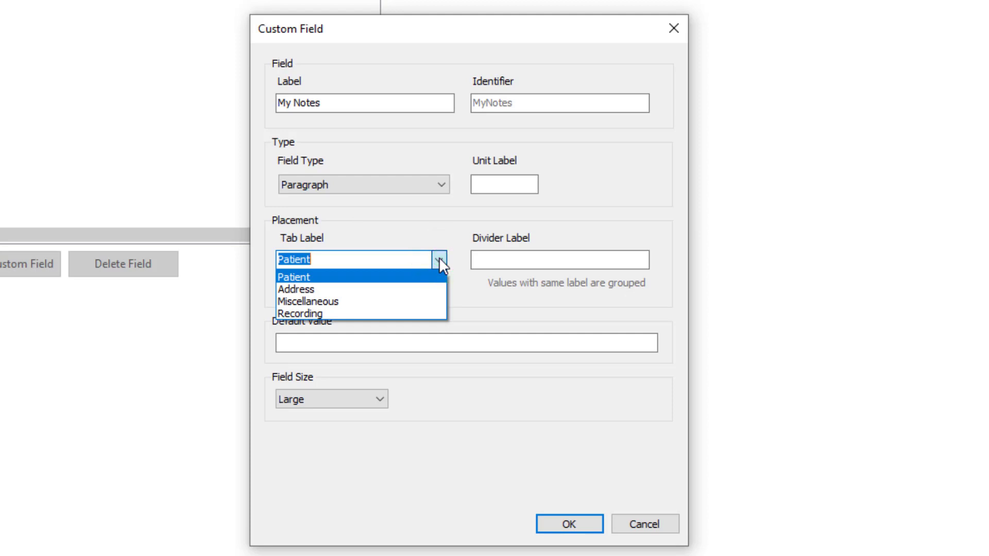
type("Metri")
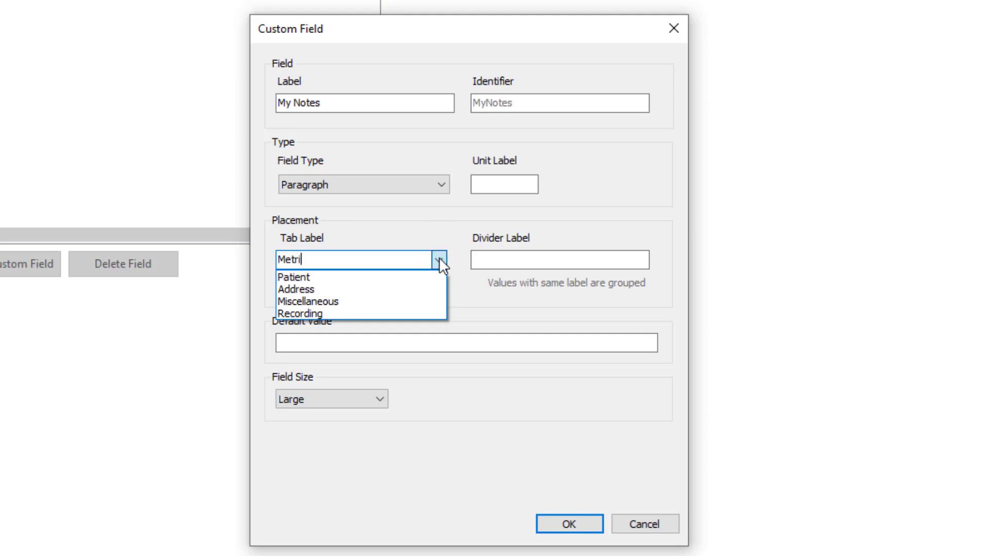
type("cs")
key("Tab")
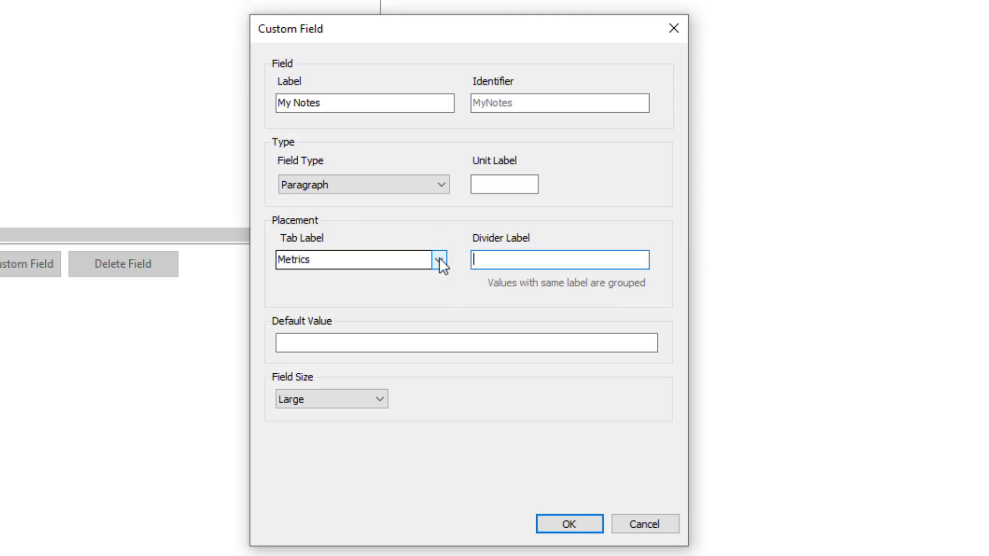
left_click(420, 343)
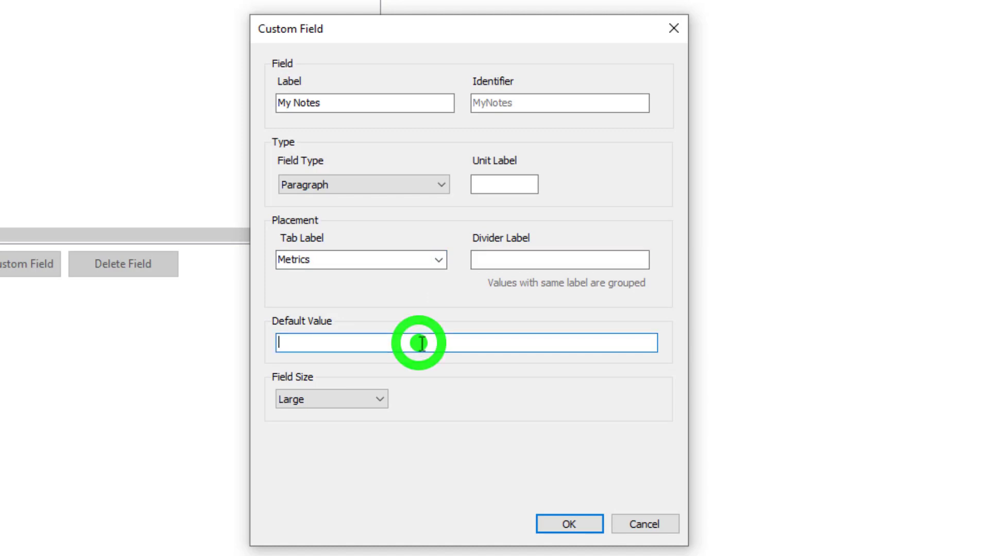
left_click(375, 400)
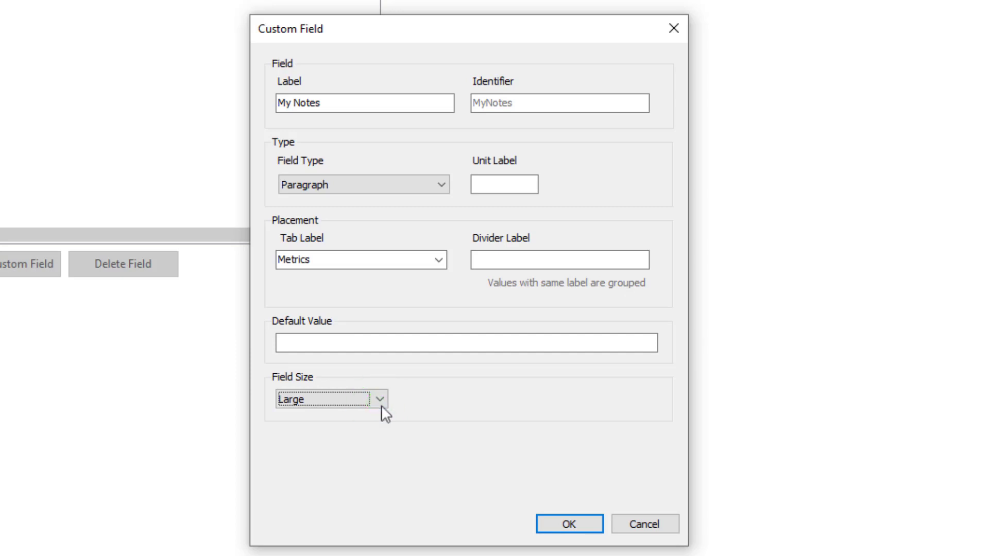
left_click(569, 524)
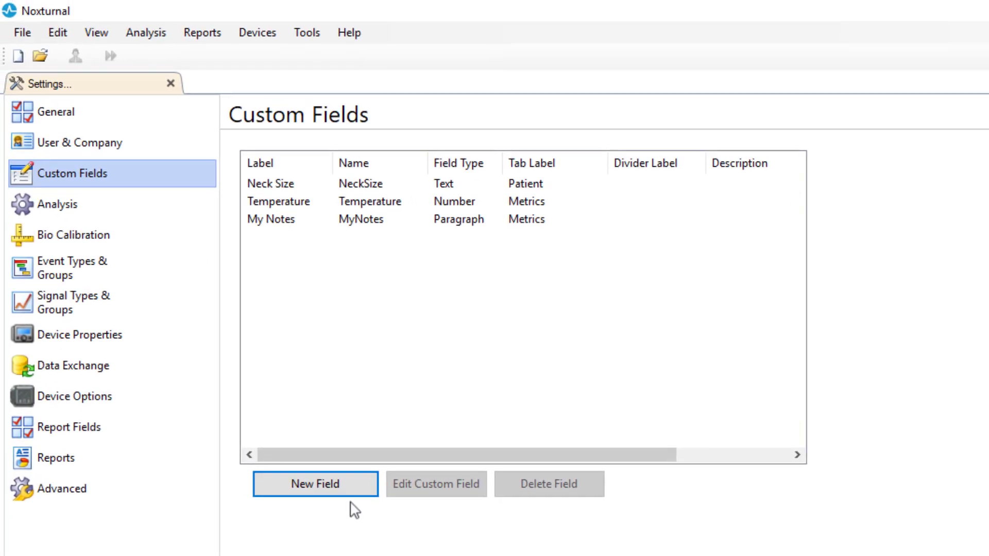
Step: Start a new custom field labelled "Mask Type" and set its field type to Dropdown Choice
left_click(302, 483)
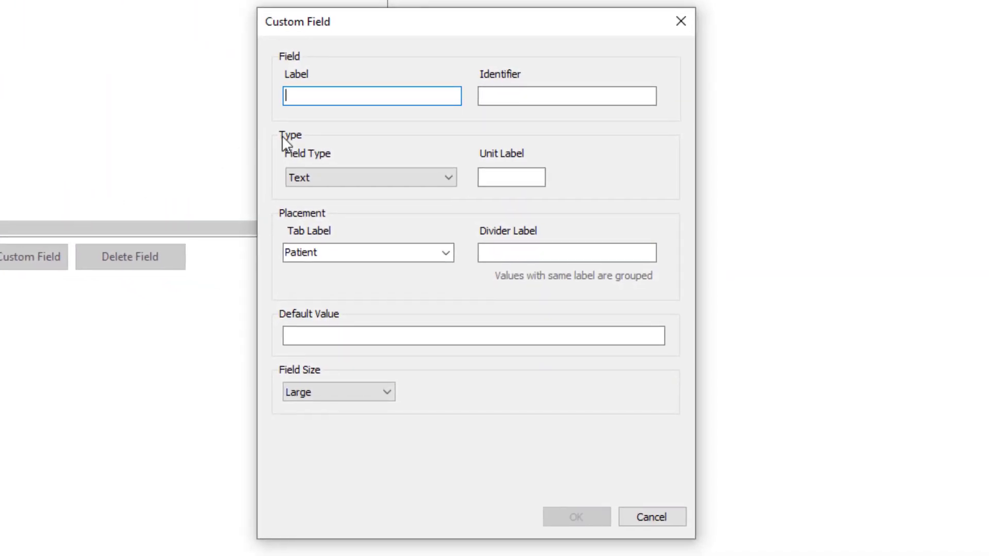
type("Mas")
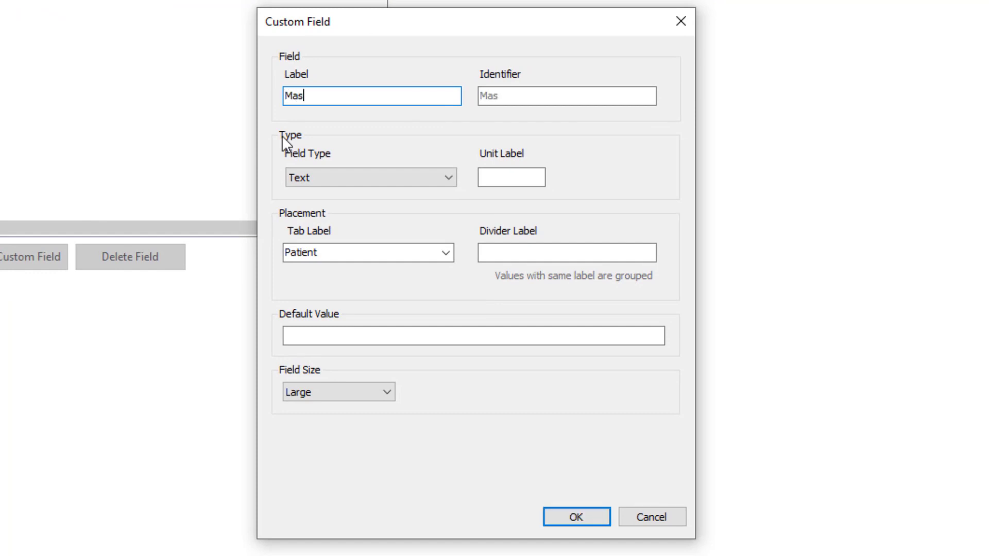
type("k Typed")
key("BackSpace")
key("Tab")
left_click(376, 175)
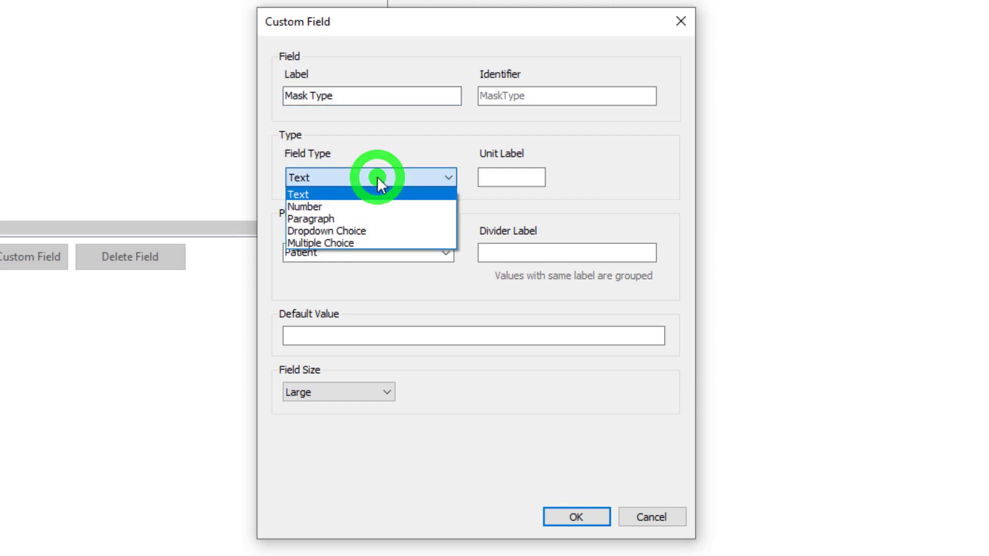
key("Down")
key("Down")
key("Down")
left_click(355, 231)
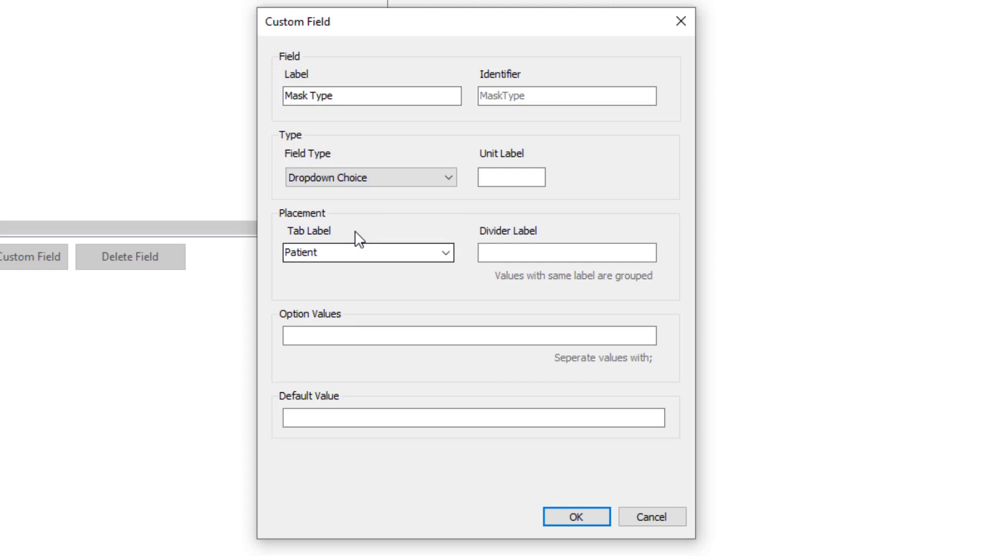
Step: Place the Mask Type field on the "Metrics" tab instead of the preset tab
left_click(357, 334)
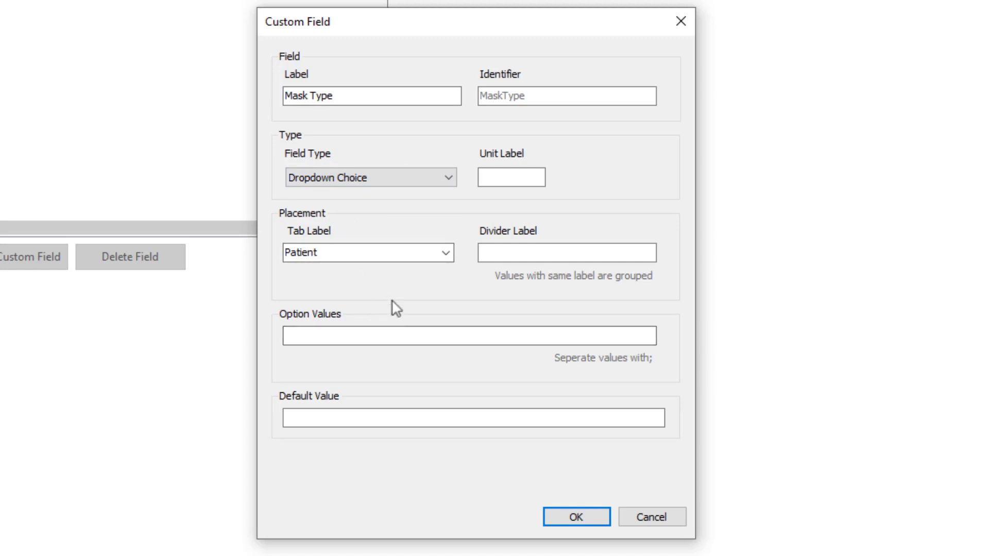
left_click(446, 252)
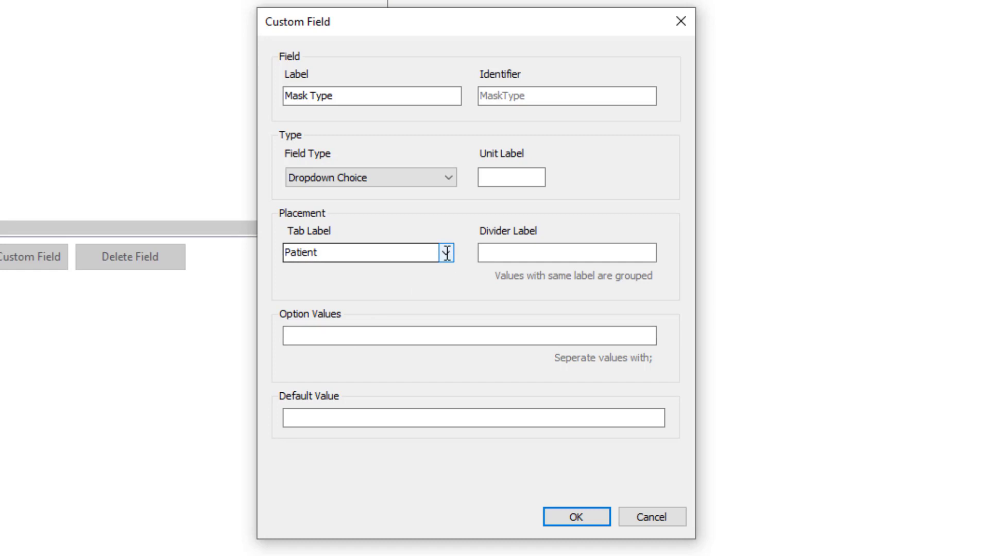
left_click(393, 253)
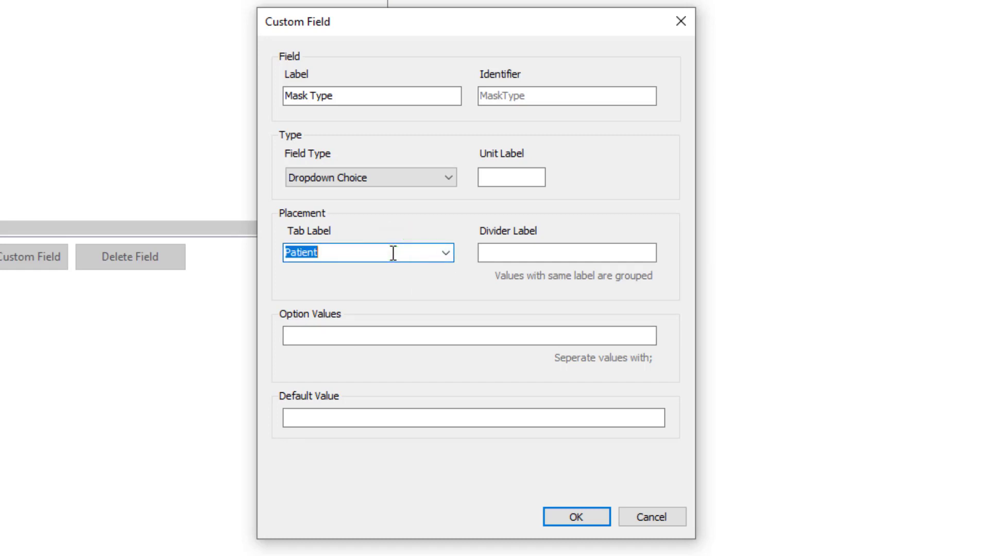
type("Metrics")
key("Tab")
Step: Give the Mask Type field the option values "Pillows;Nasal;FFM" and save the field
left_click(398, 338)
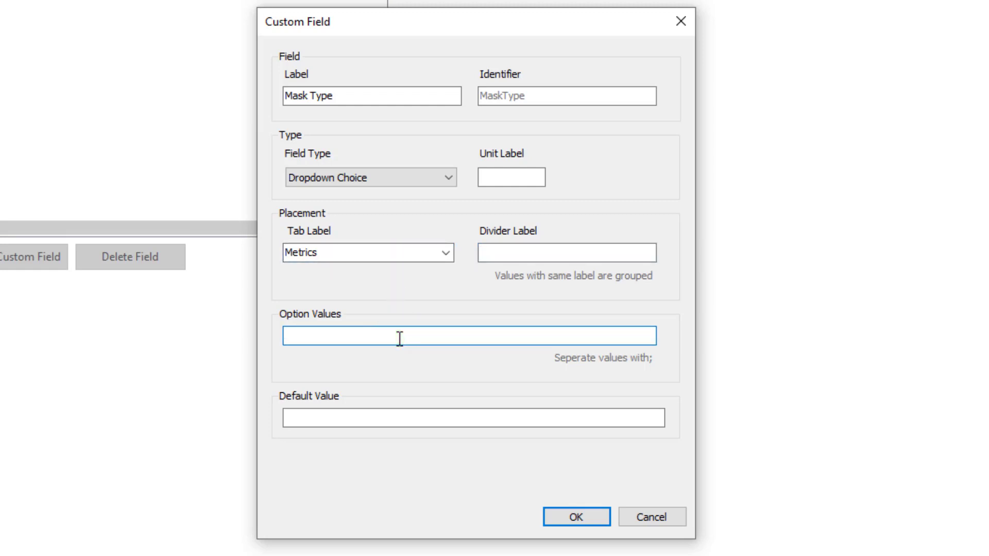
type("Pillows;Nasal;FFM")
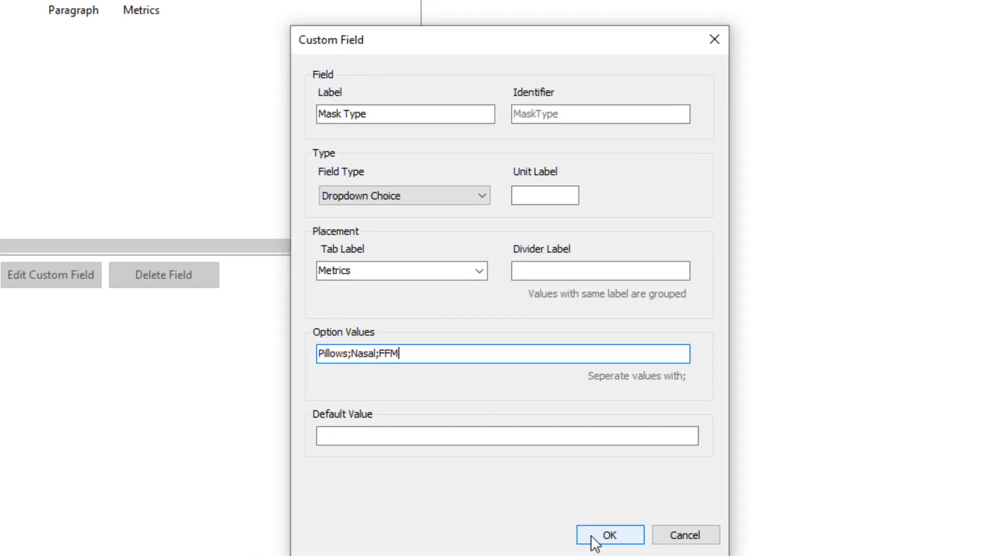
left_click(594, 539)
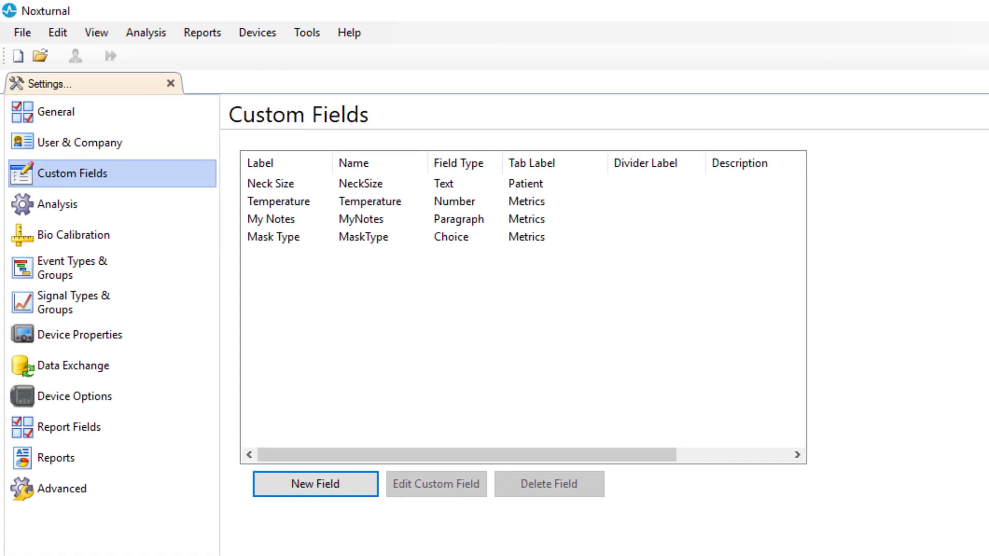
Step: Start a new custom field labelled "Mask Size" as a Multiple Choice field on the "Metrics" tab
left_click(296, 493)
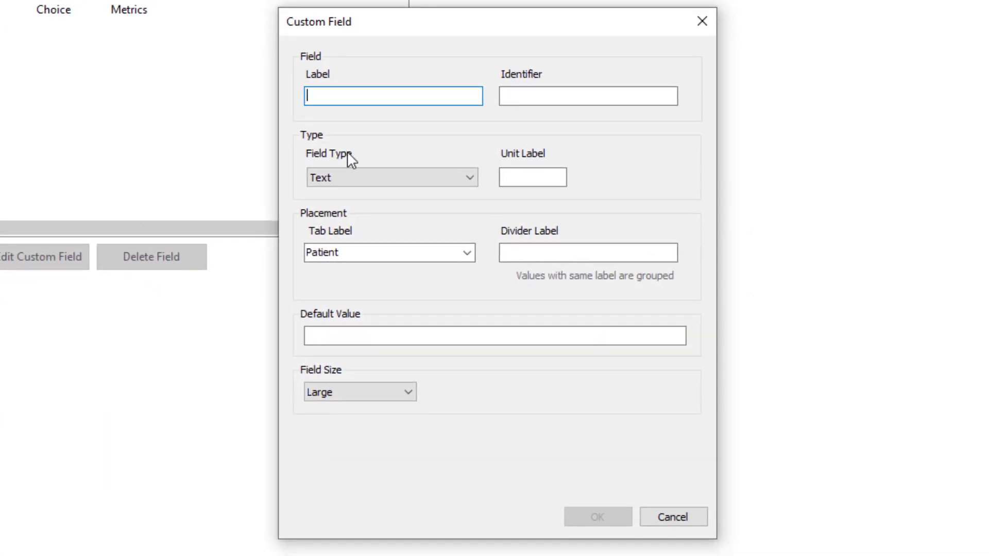
type("Mask Size")
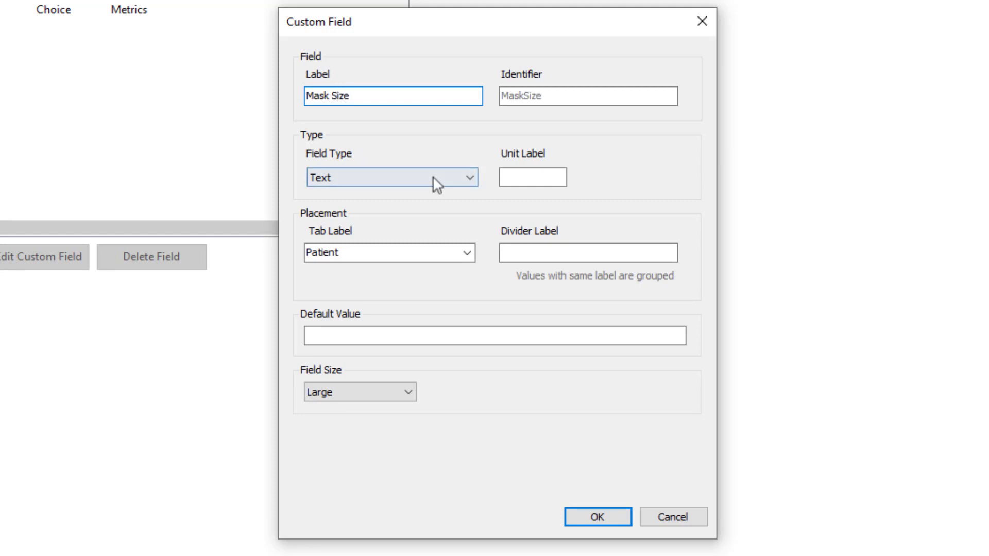
left_click(453, 181)
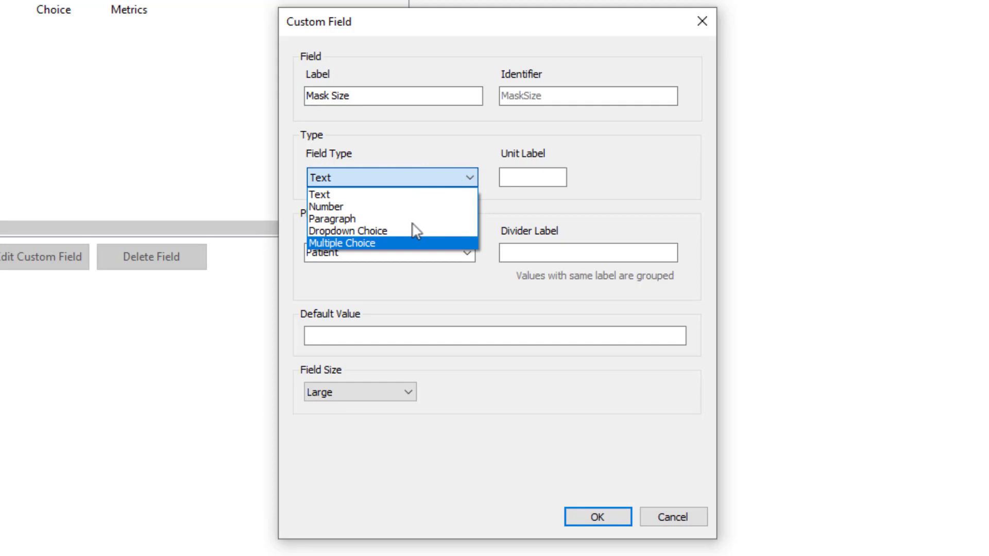
left_click(396, 238)
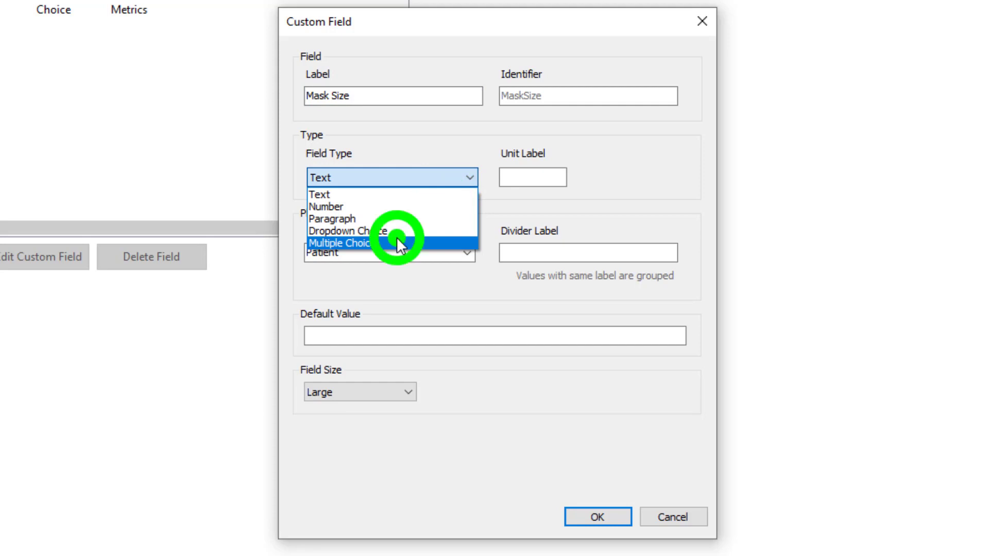
left_click(437, 258)
type("Metrics")
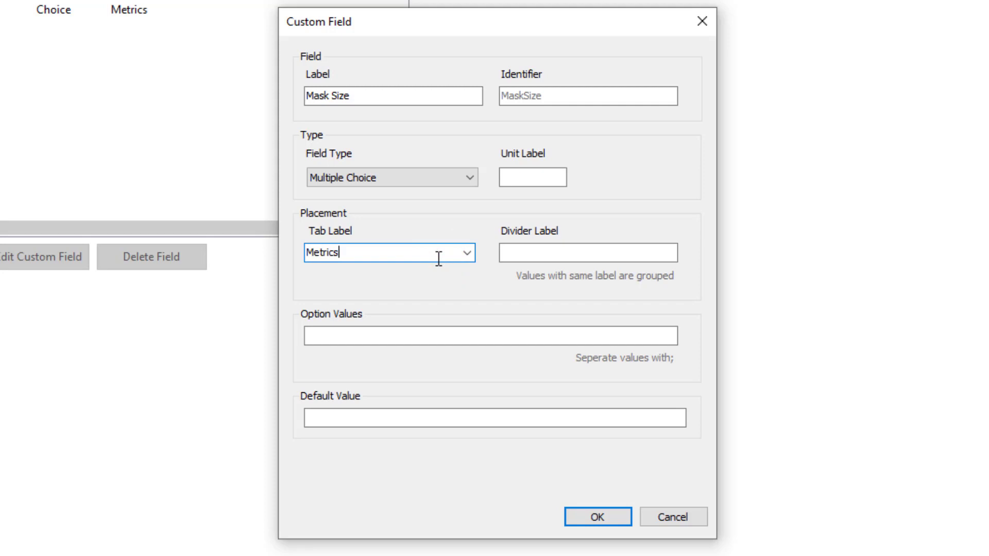
Step: Give the Mask Size field the option values "Small;Medium;Large" with default value "Medium", and save the field
left_click(479, 341)
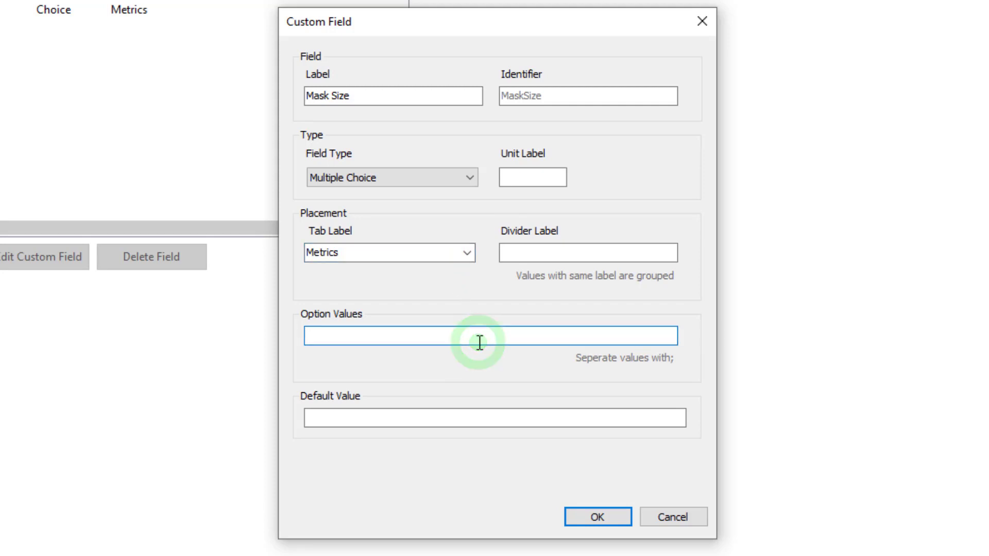
type("Small;")
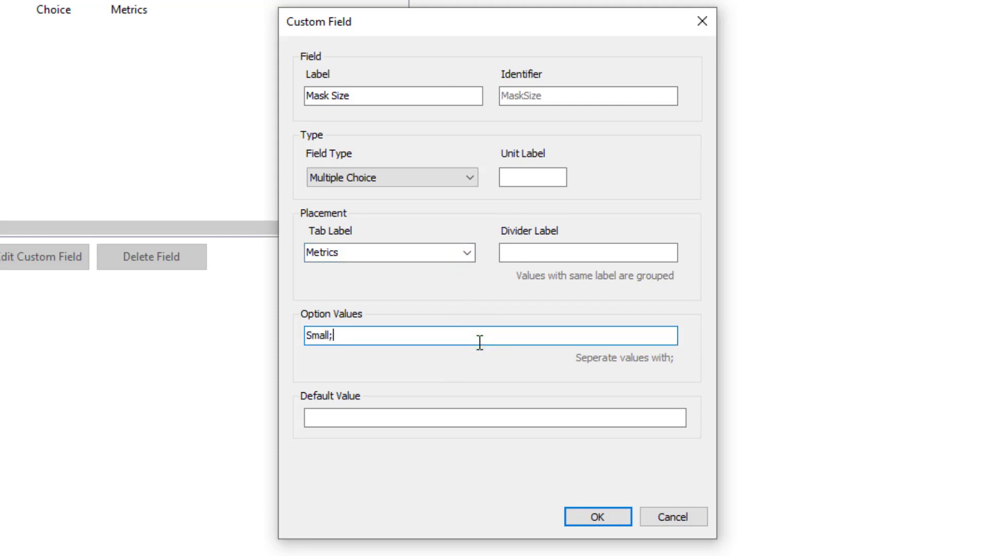
type("Medium;Large")
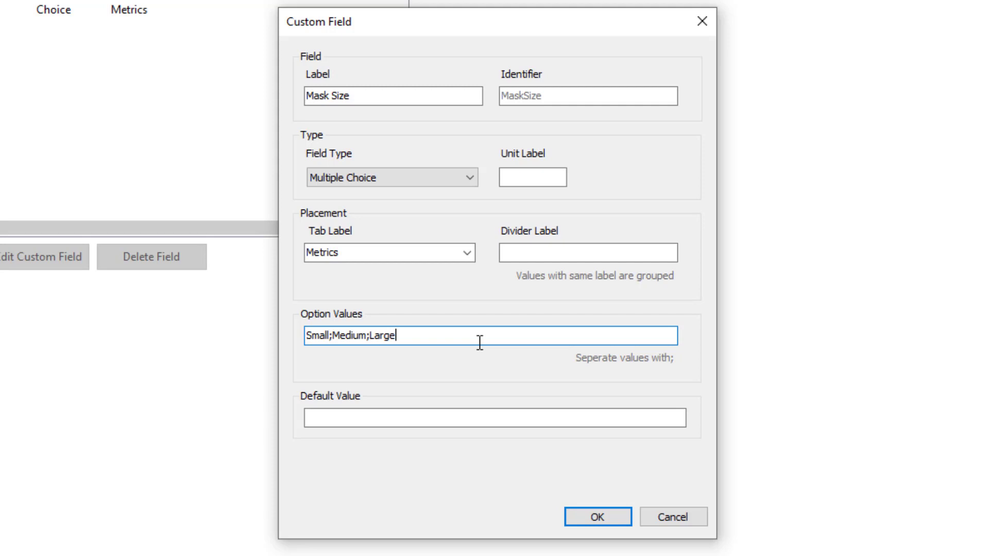
left_click(508, 414)
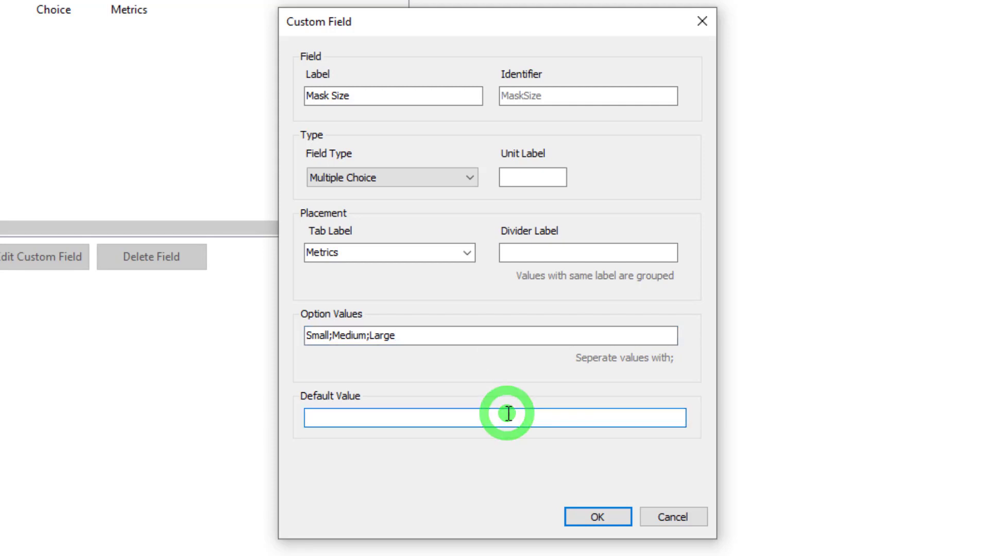
type("Medium")
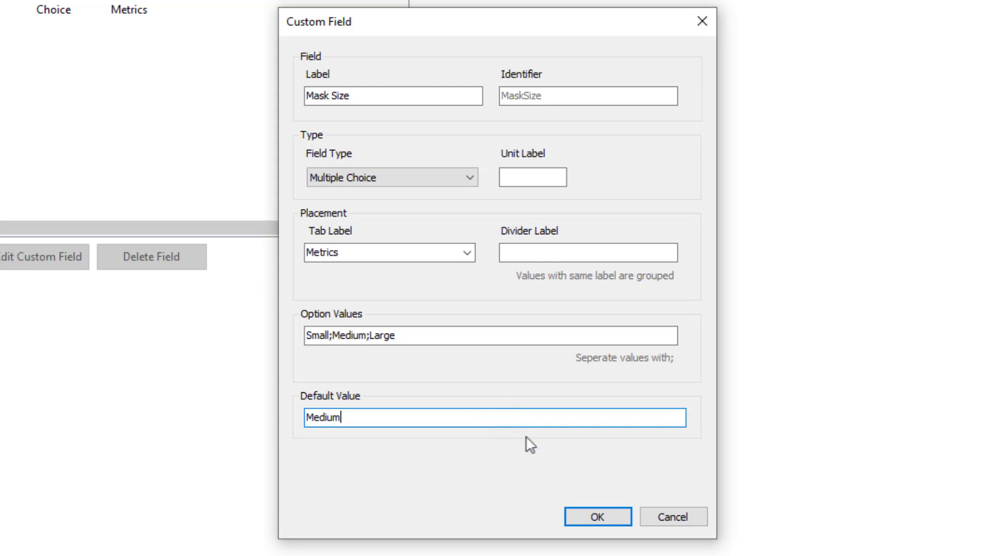
key("Return")
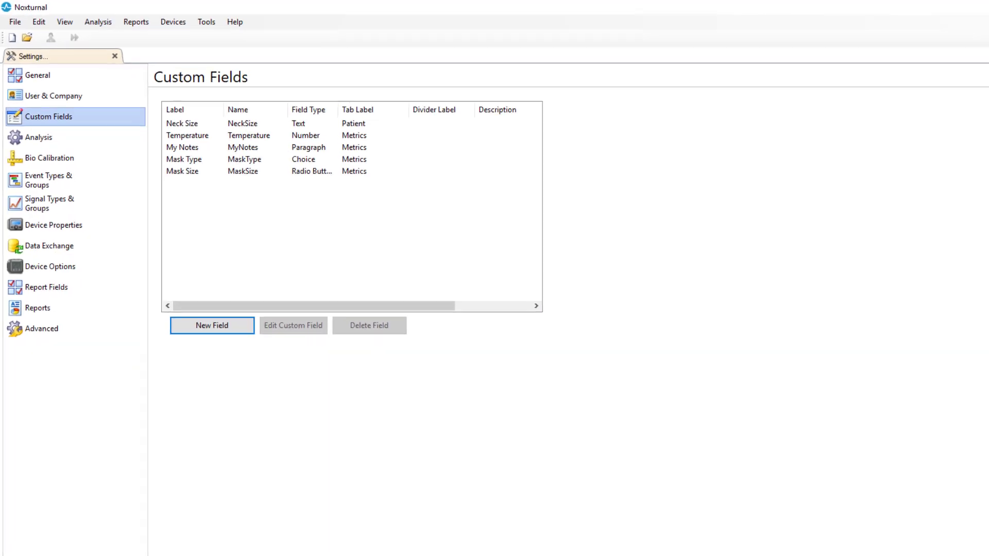
Step: Confirm the settings and open the patient properties of the Adult Snoring 1 recording
left_click(905, 532)
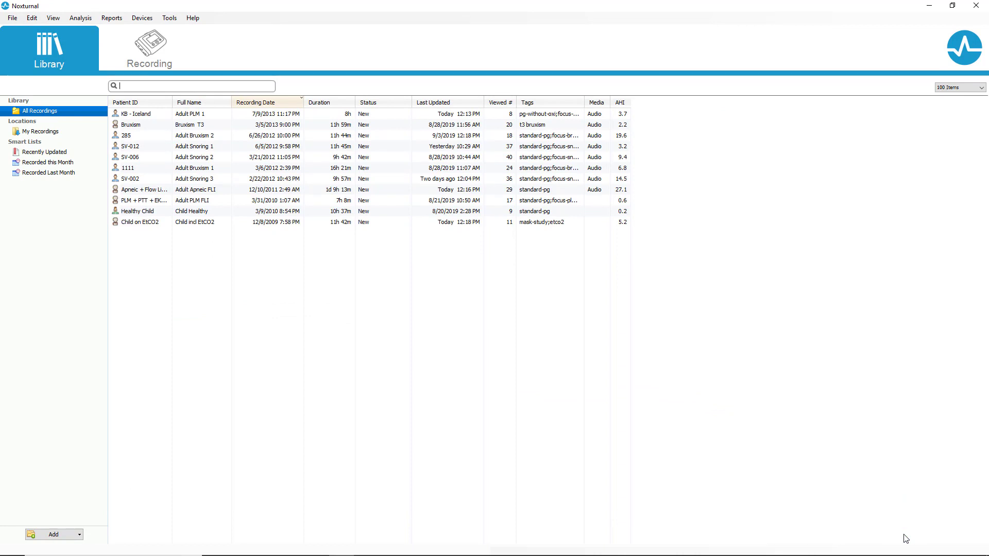
double_click(188, 149)
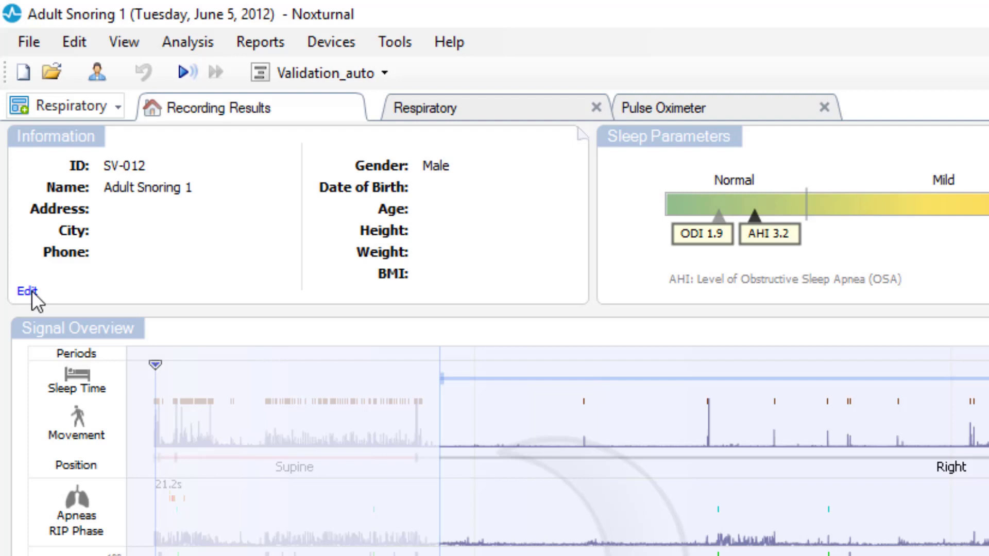
left_click(98, 72)
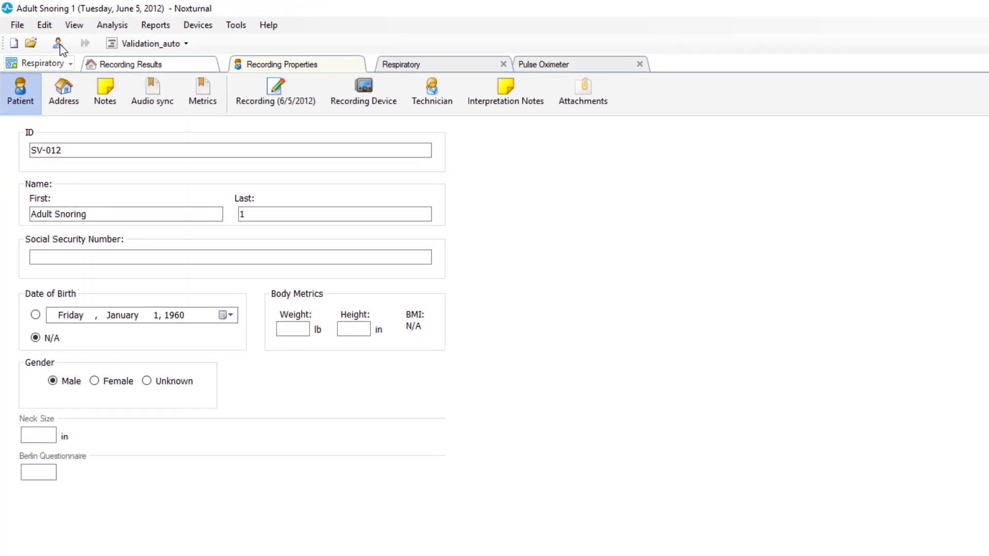
left_click(27, 107)
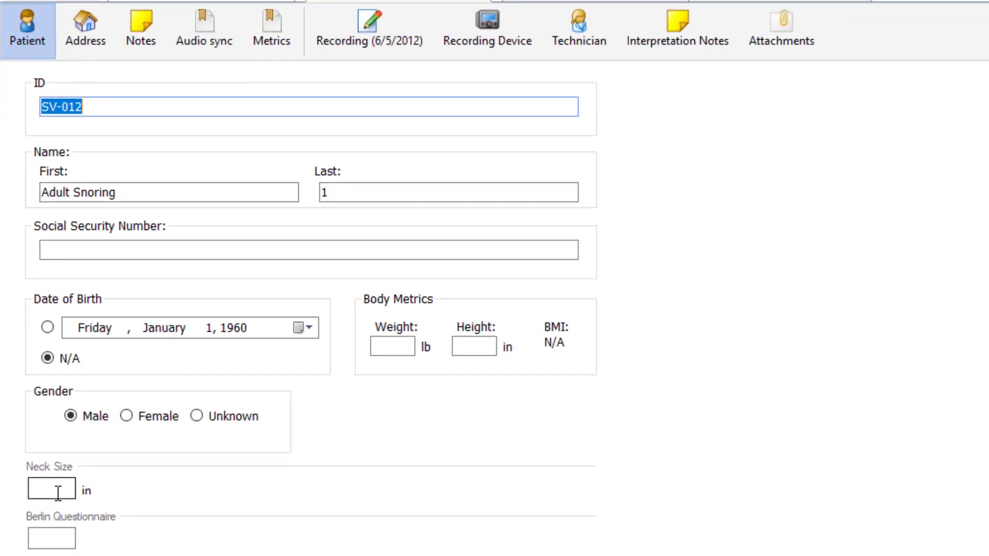
Step: Set the patient's Neck Size to 17 in and the Temperature under Metrics to 97.6 F
left_click(42, 439)
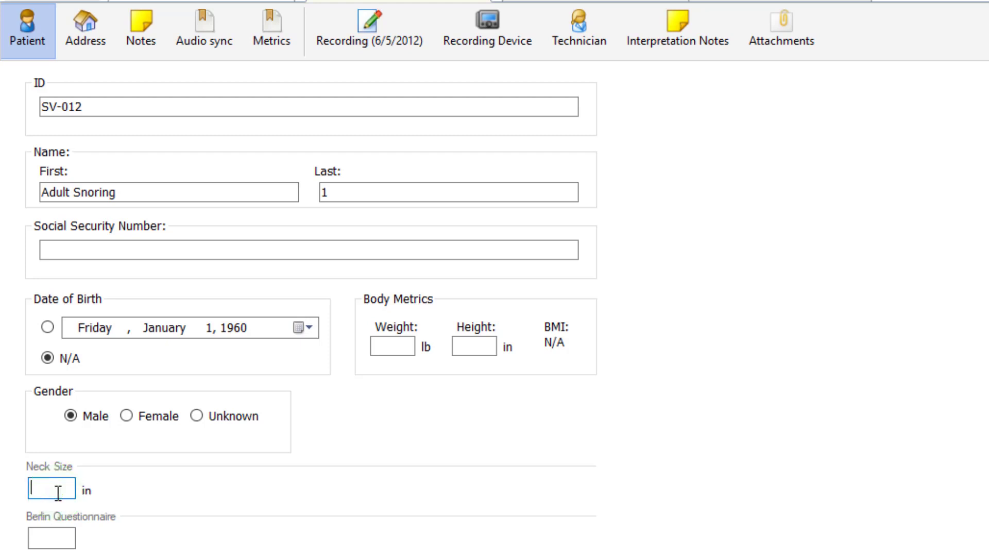
type("17")
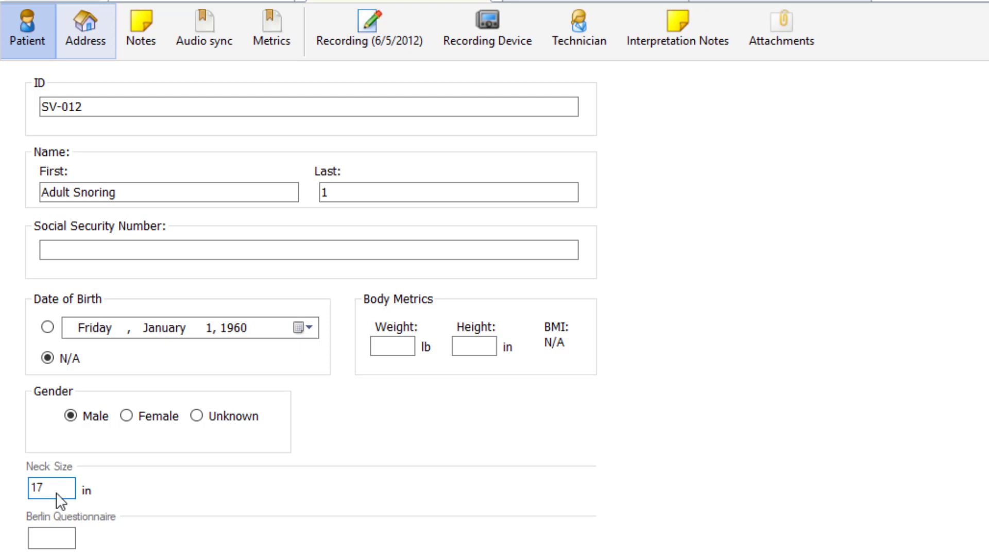
left_click(276, 40)
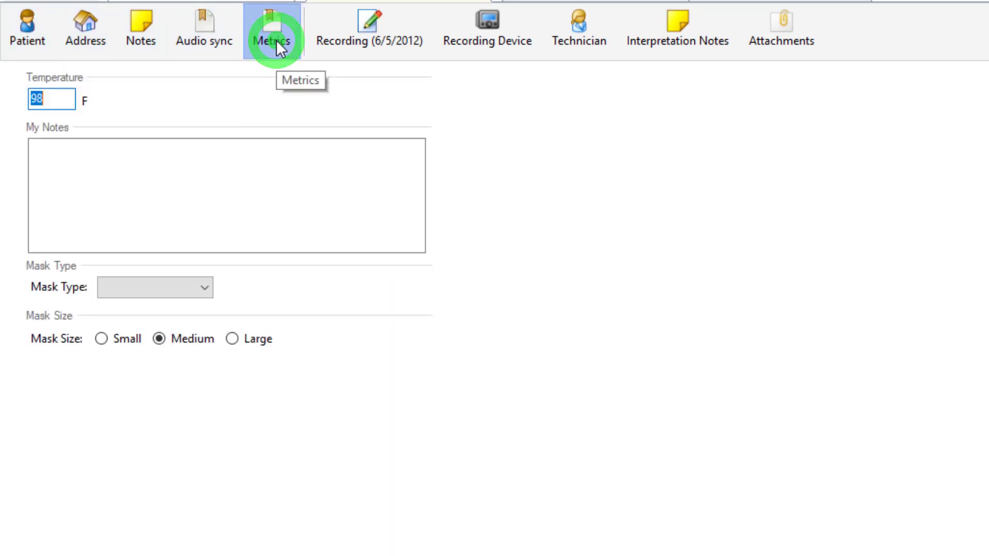
left_click(61, 101)
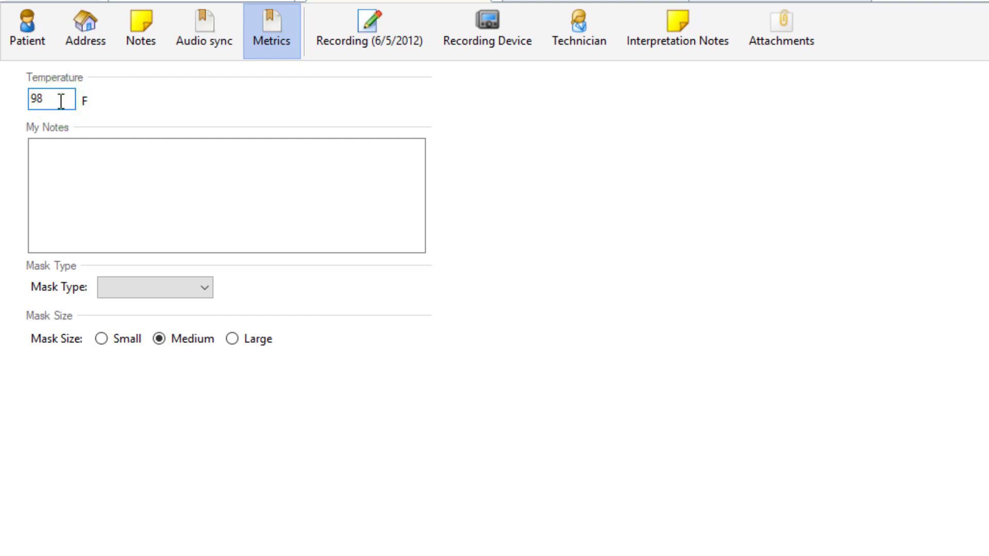
key("BackSpace")
type("7.6")
Step: Enter "Patient was very nice." in the My Notes field of the patient's metrics
left_click(128, 155)
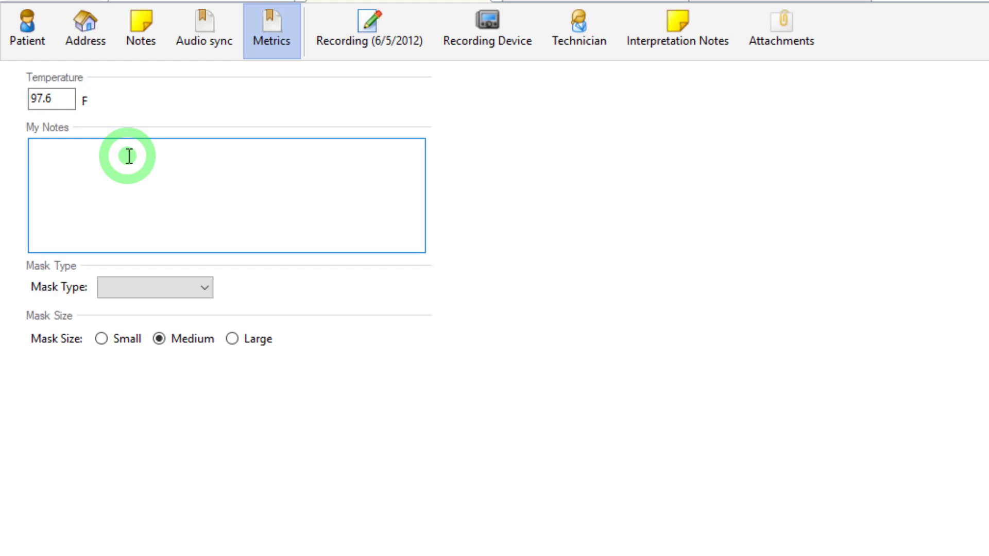
type("Pa")
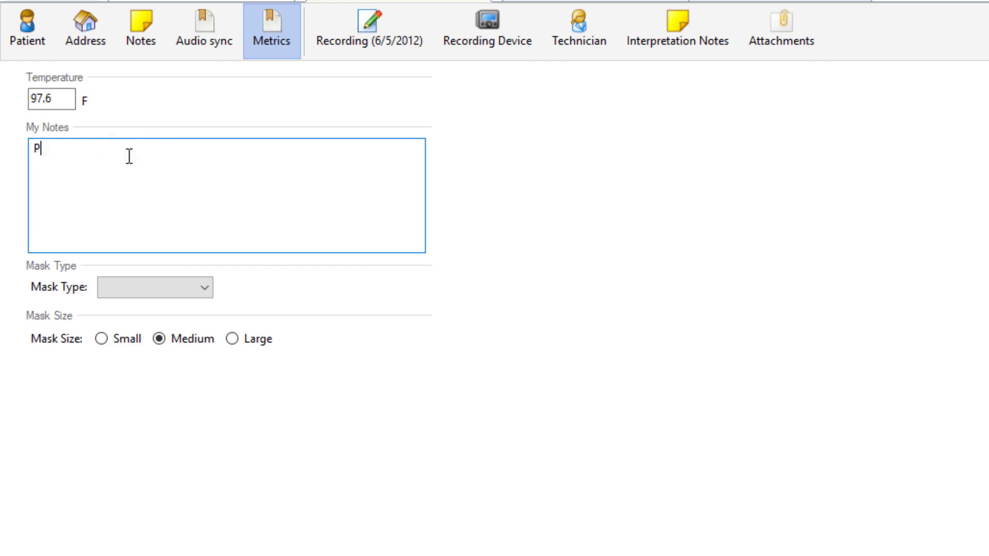
key("BackSpace")
type("atient was very nice.")
Step: Set the patient's Mask Type to Nasal and the Mask Size to Large
left_click(203, 288)
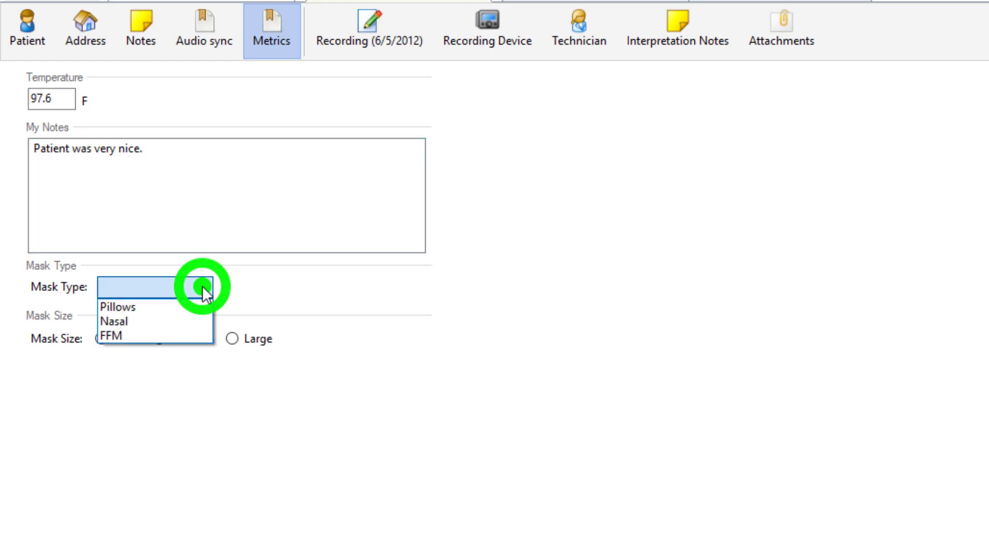
left_click(139, 321)
left_click(171, 344)
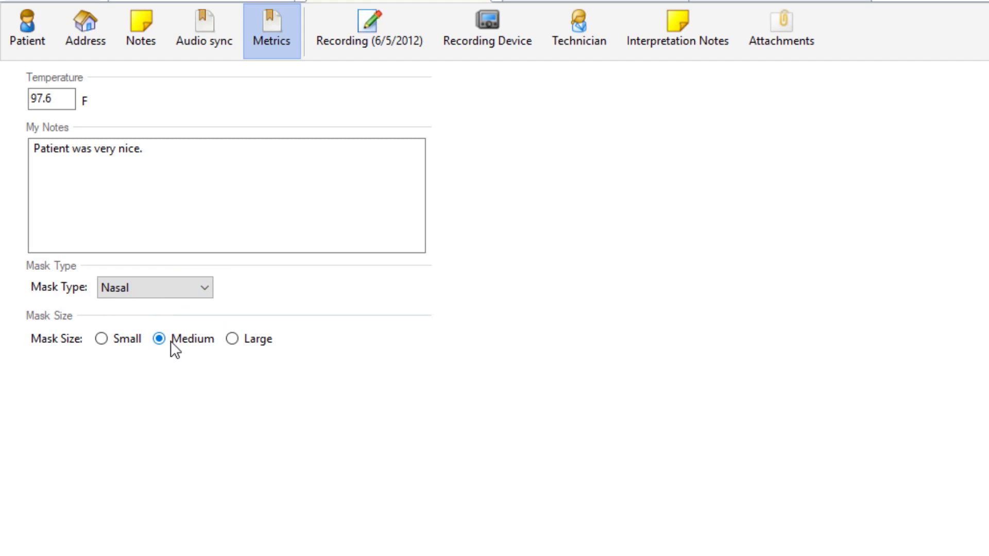
left_click(233, 339)
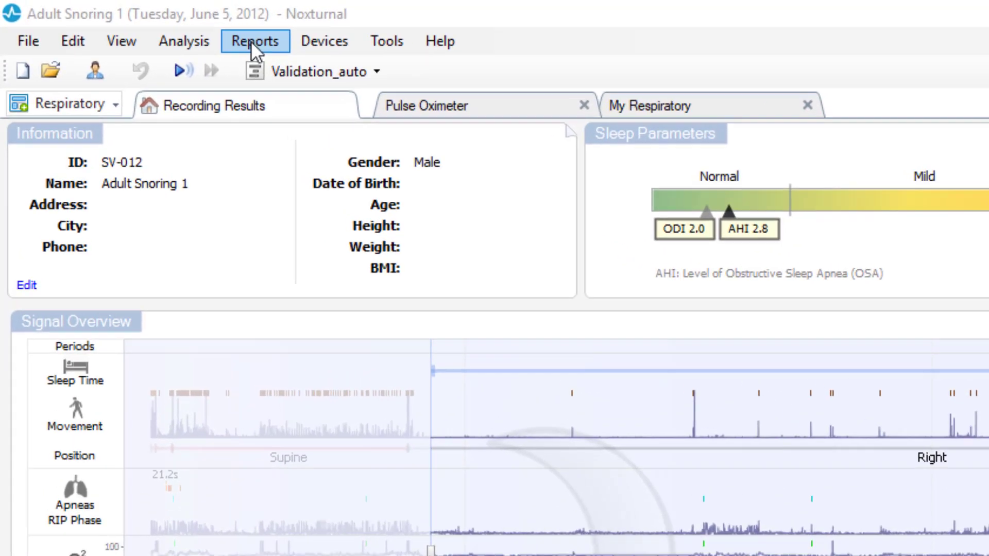
Step: Open the Nox Health HST Report for editing and label the empty Patient Information cell below BMI "Temperature"
left_click(150, 25)
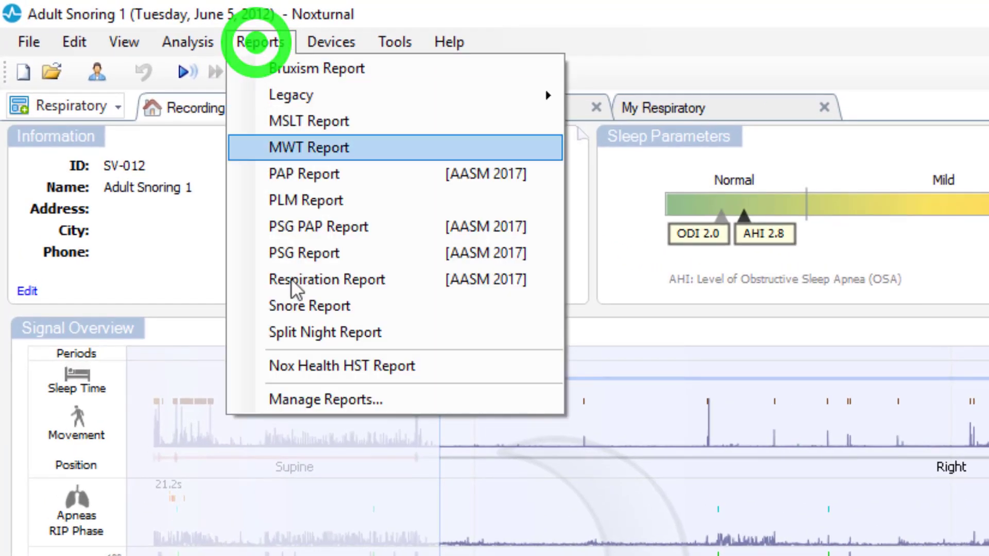
left_click(309, 400)
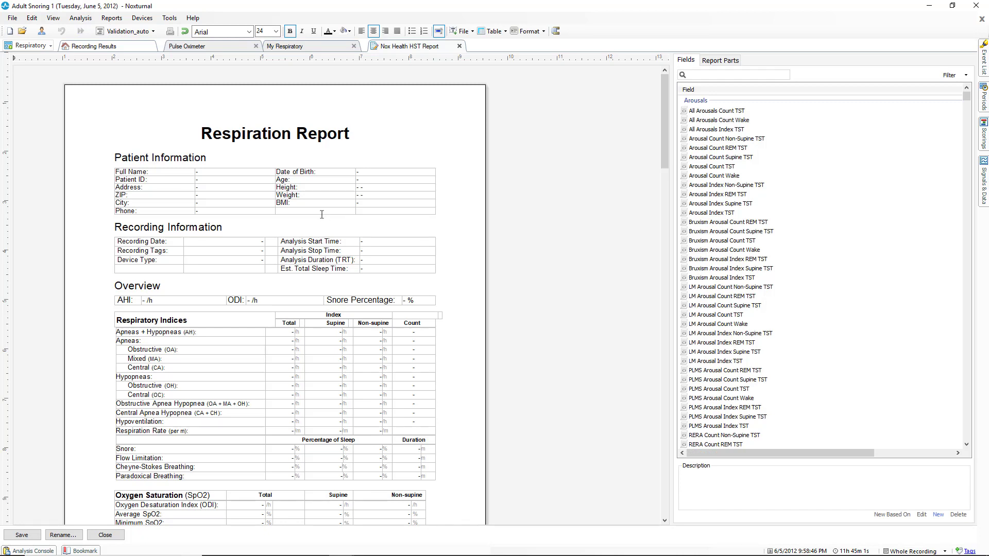
left_click(314, 210)
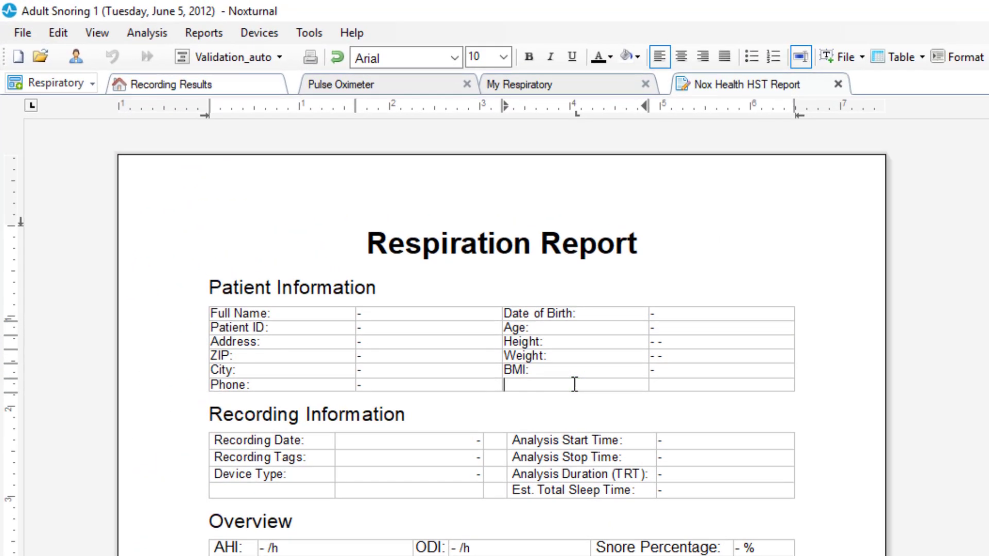
type("Temperature")
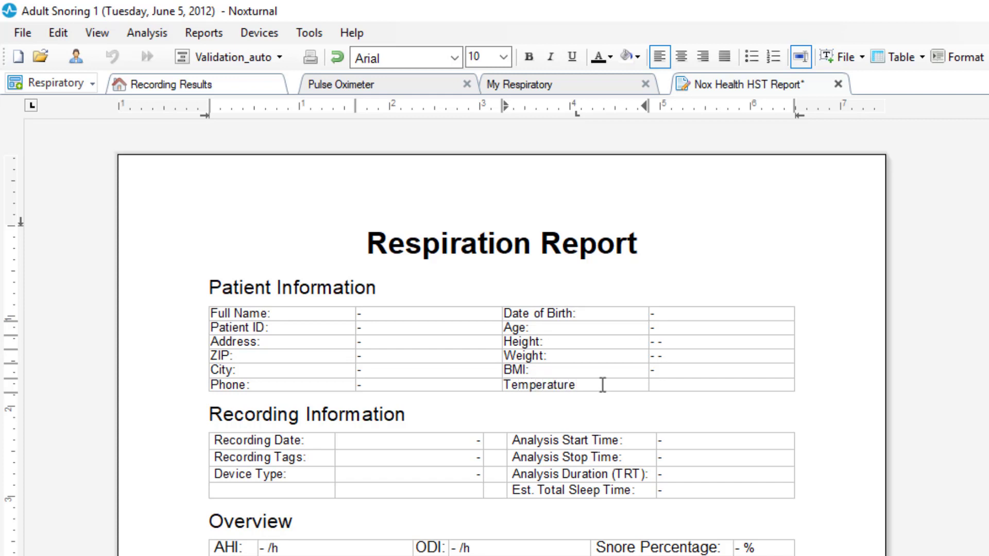
Step: Insert the custom Temperature field into the cell beside its label, found by searching "temp", and save and close the report template
left_click(699, 387)
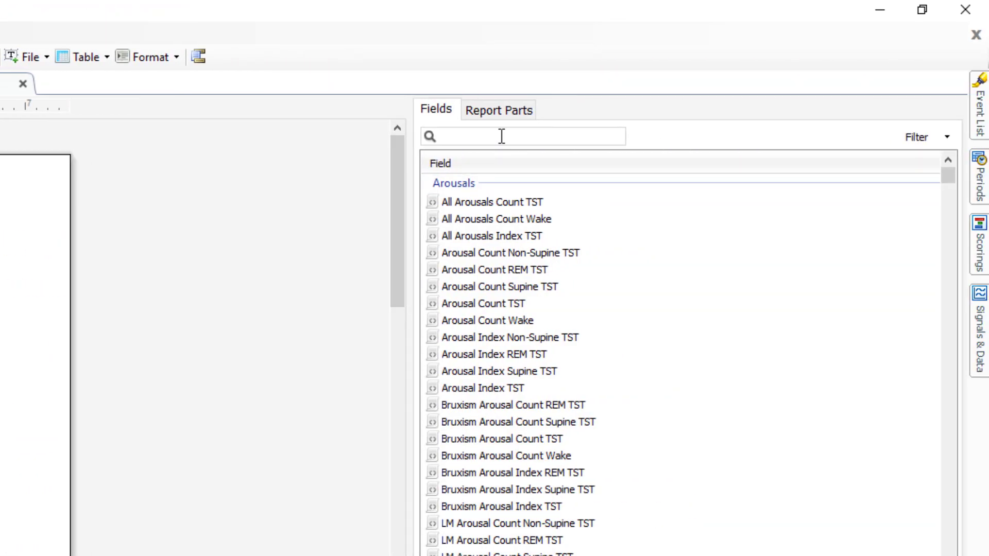
left_click(502, 137)
type("temp")
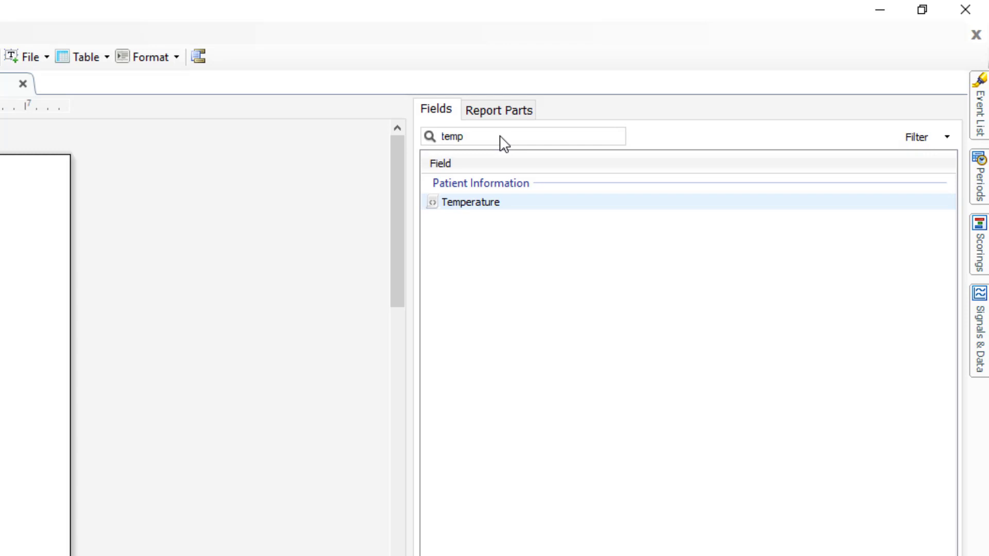
left_click(479, 201)
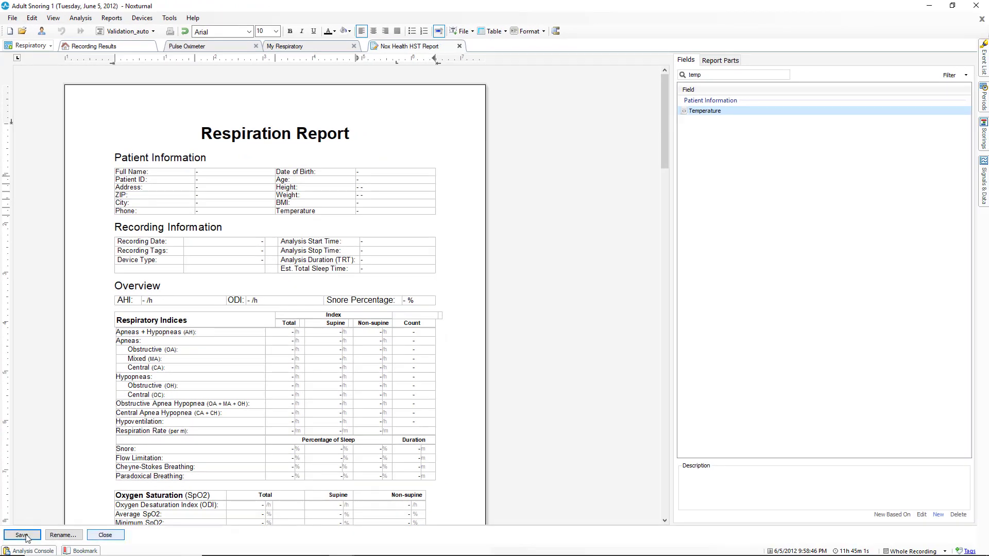
left_click(111, 538)
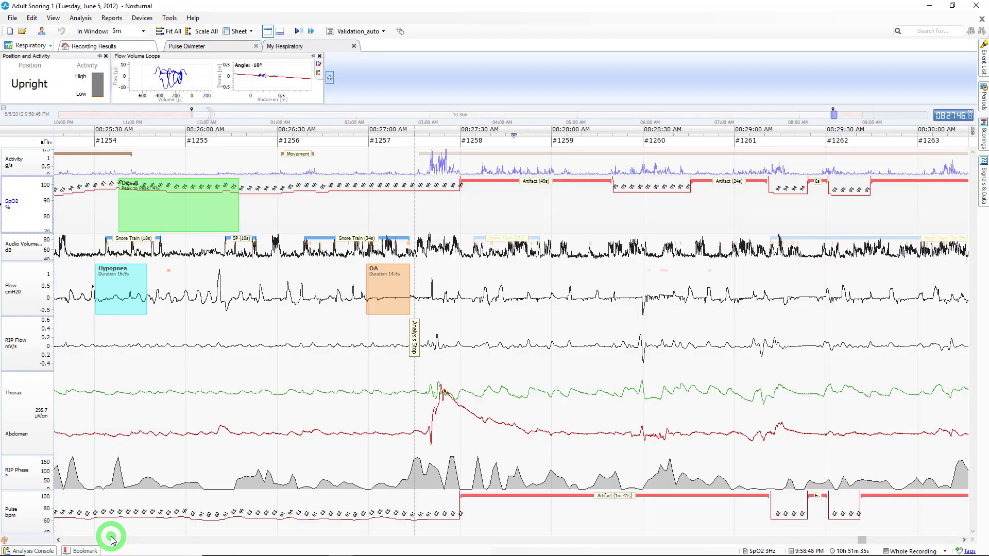